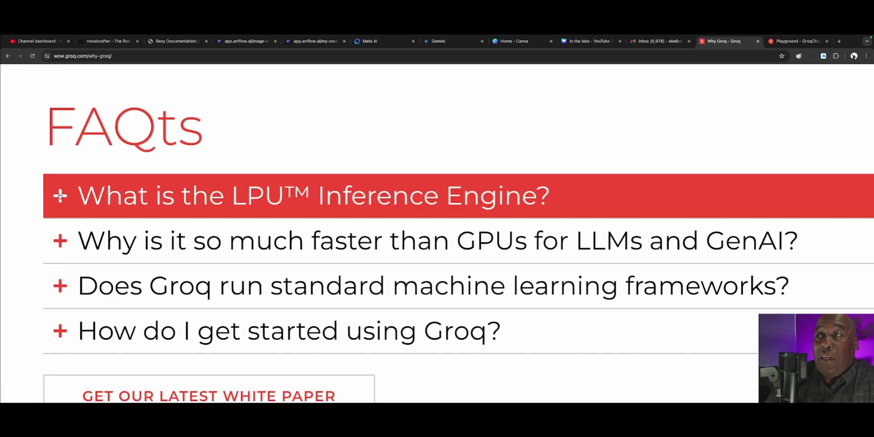
Expand the FAQ entry "What is the LPU Inference Engine?" and read its answer through to the end
left_click(60, 196)
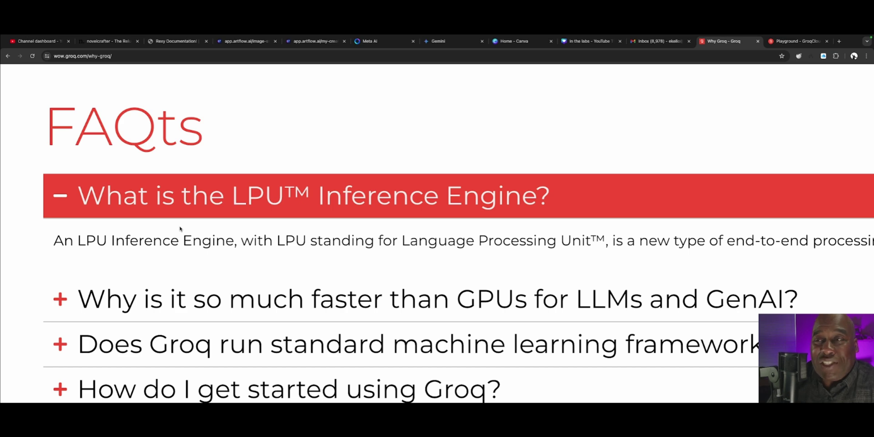
scroll(180, 229, "right", 8)
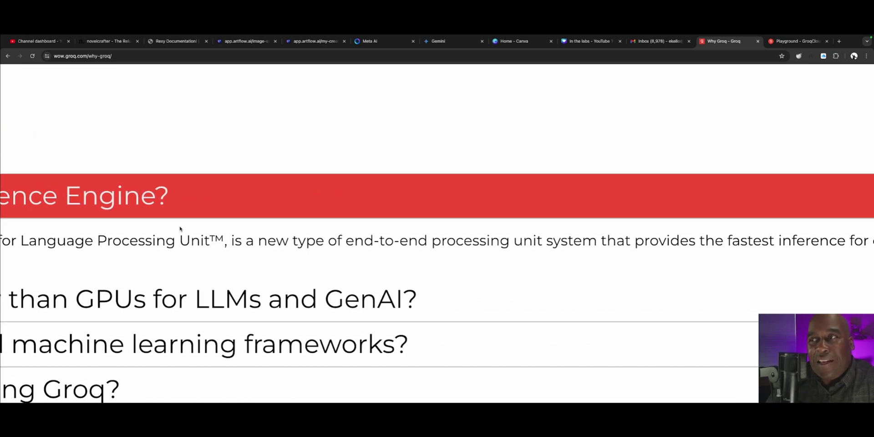
scroll(180, 229, "right", 5)
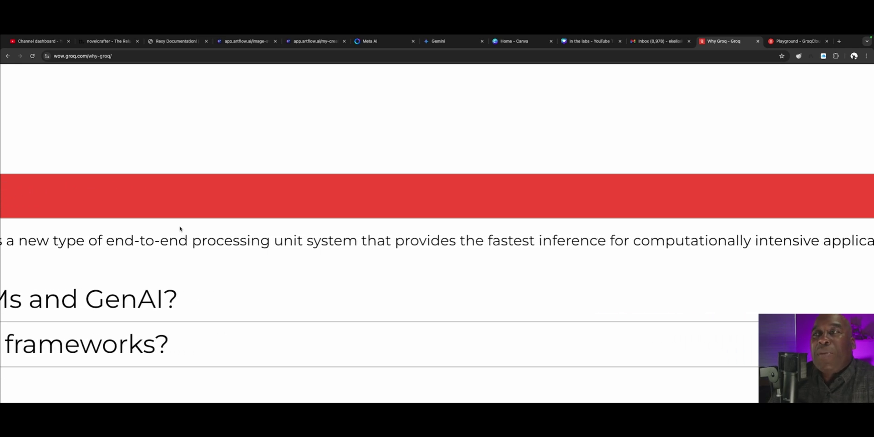
scroll(180, 229, "right", 3)
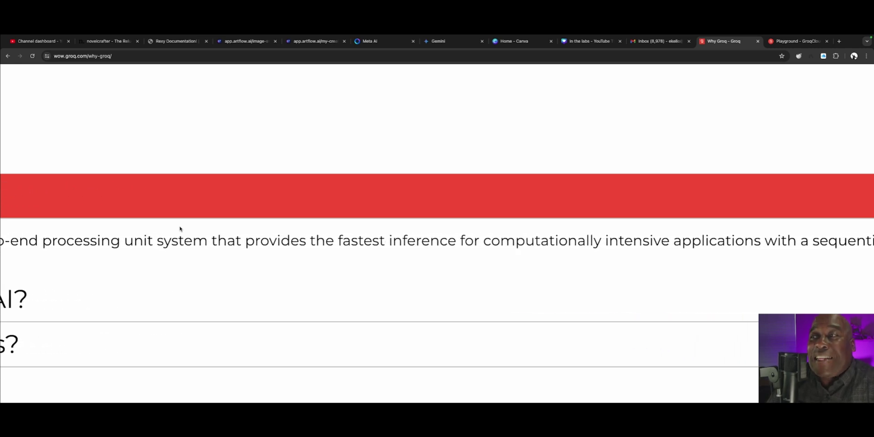
scroll(180, 229, "right", 1)
scroll(180, 228, "right", 4)
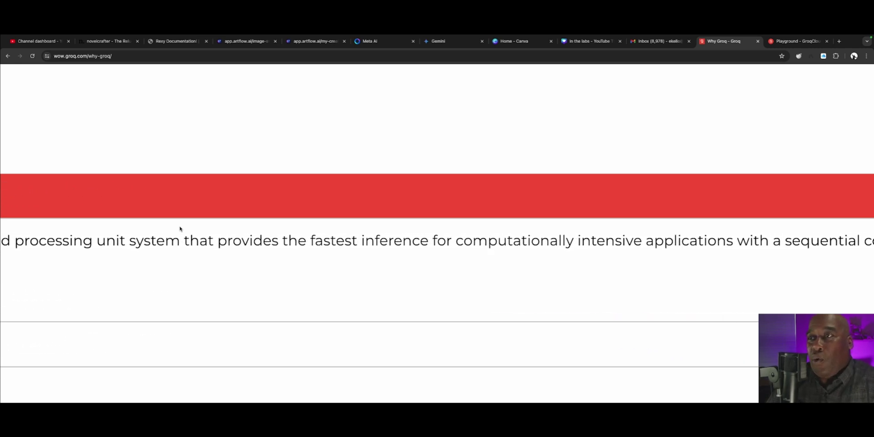
scroll(180, 228, "right", 1)
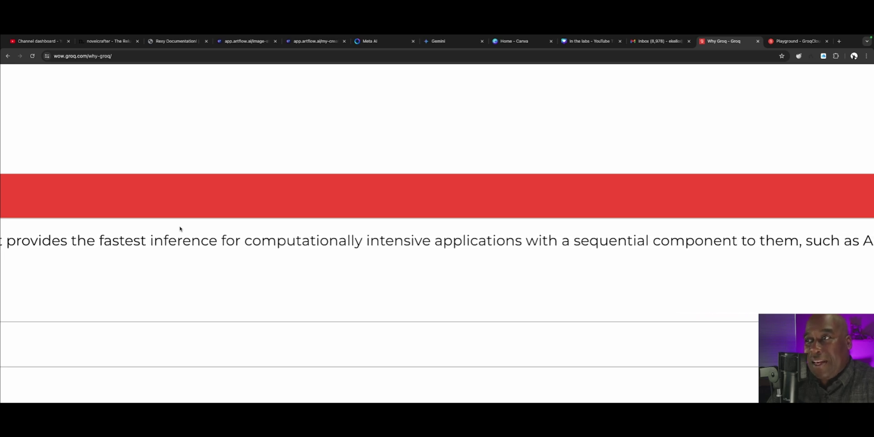
scroll(180, 229, "right", 3)
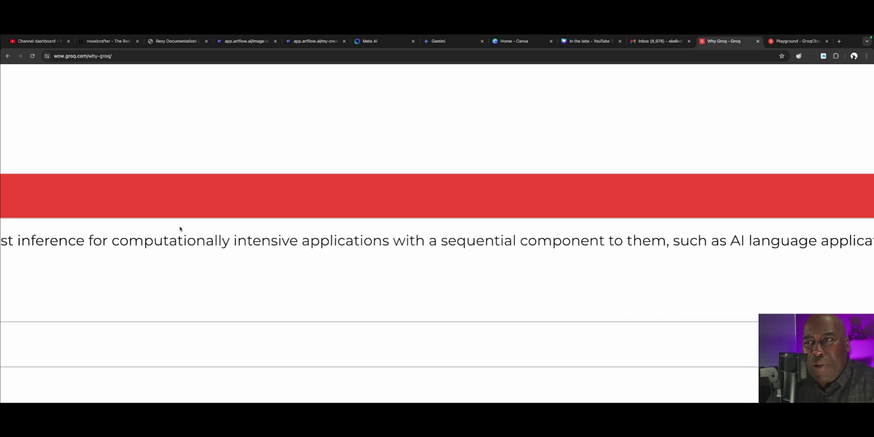
scroll(180, 228, "right", 5)
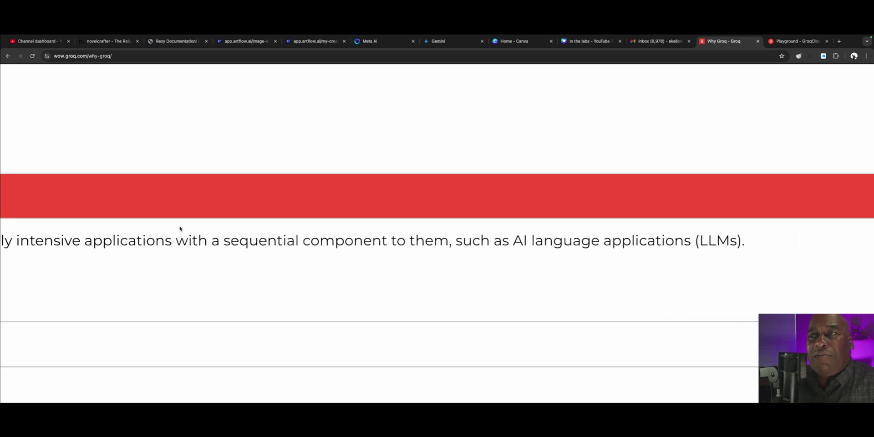
scroll(181, 229, "left", 10)
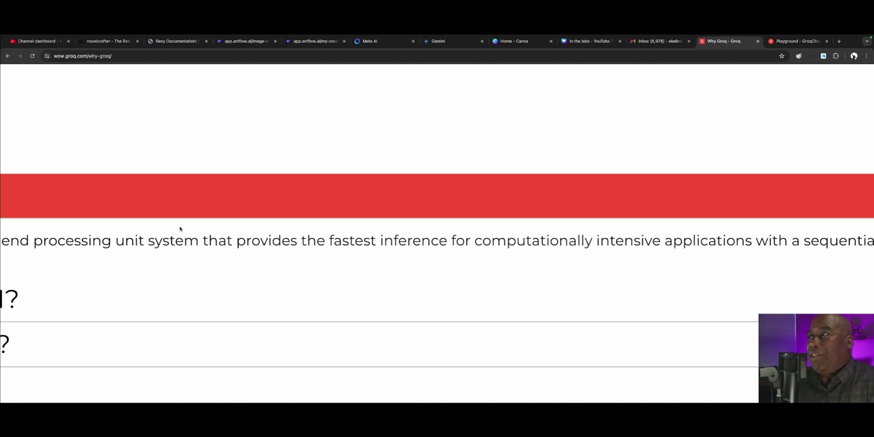
Expand the FAQ entry "Why is it so much faster than GPUs for LLMs and GenAI?" and read the first line of its answer
scroll(196, 230, "down", 1)
scroll(214, 230, "left", 1)
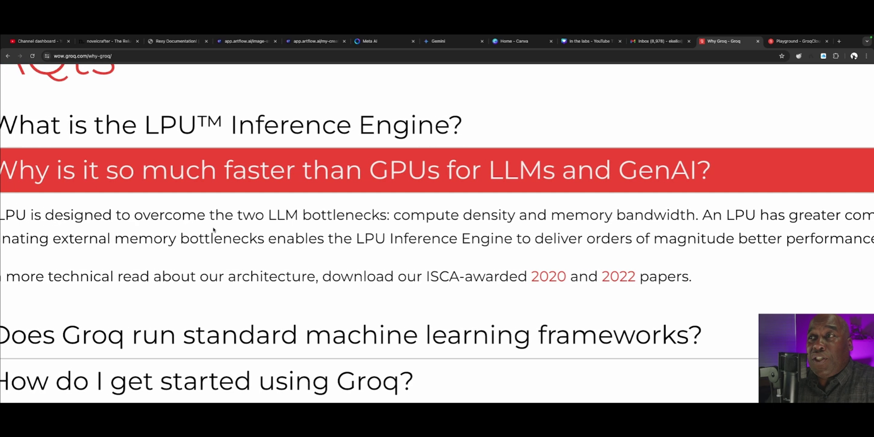
scroll(214, 229, "left", 1)
scroll(221, 230, "left", 2)
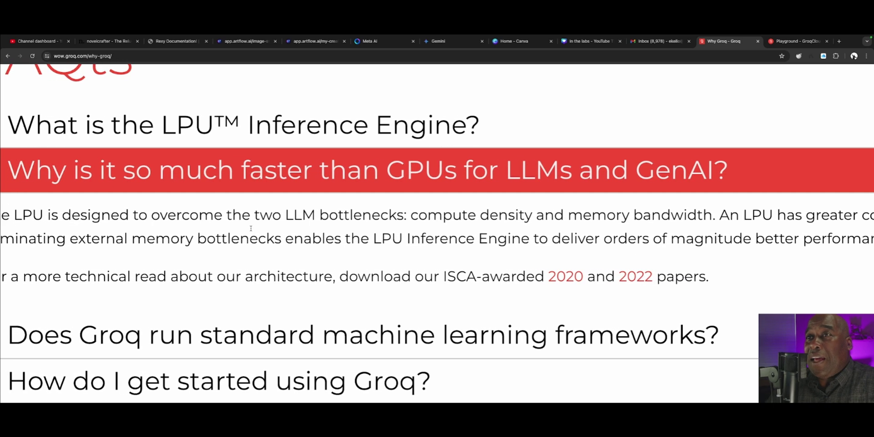
scroll(251, 228, "left", 2)
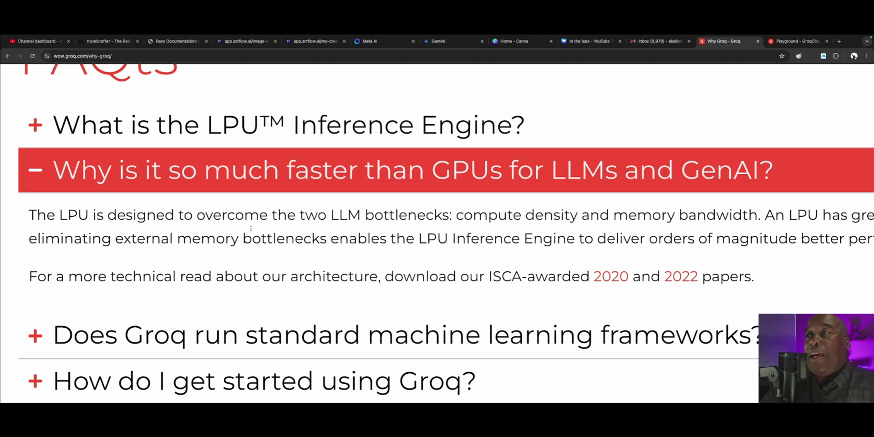
scroll(251, 228, "right", 12)
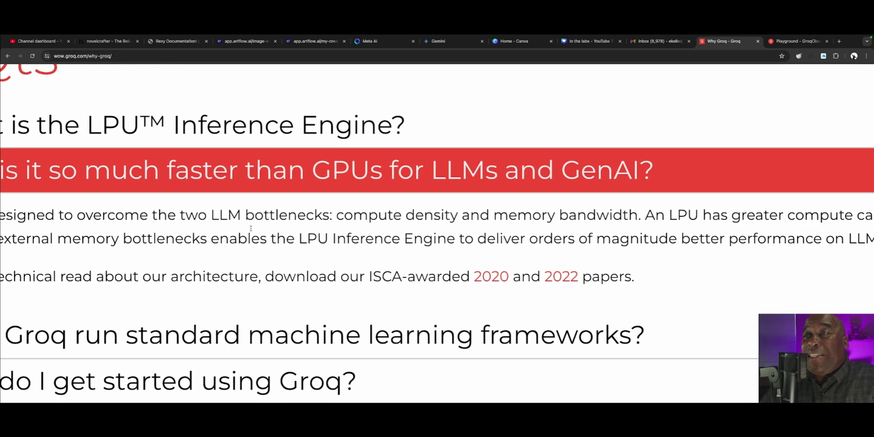
scroll(251, 228, "right", 8)
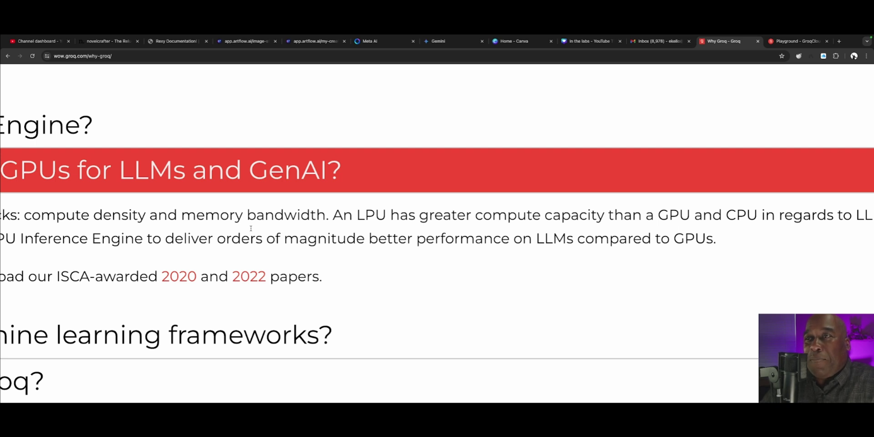
scroll(251, 228, "right", 13)
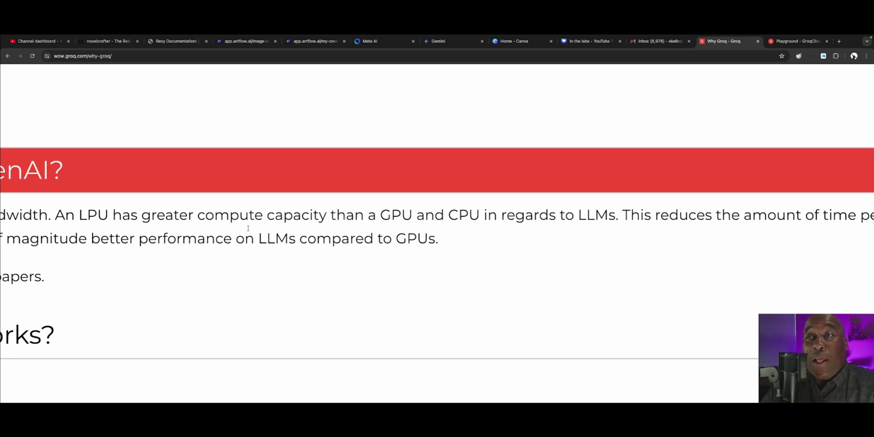
scroll(248, 229, "right", 14)
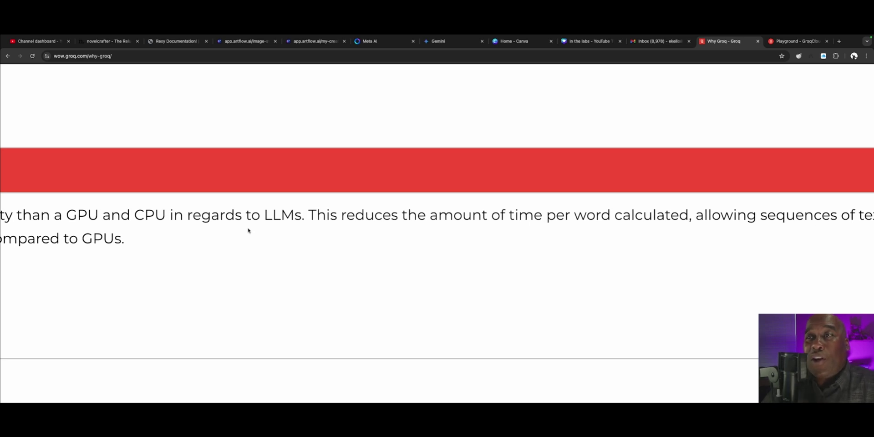
scroll(248, 230, "right", 12)
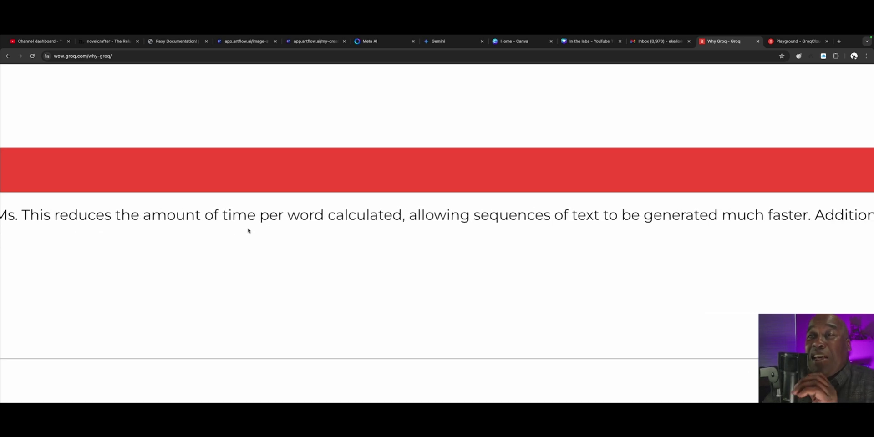
scroll(248, 231, "right", 7)
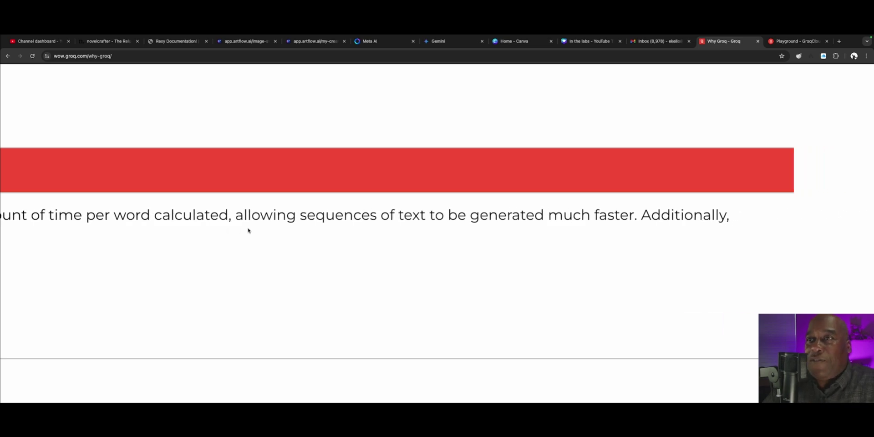
Read the second line of the GPU speed answer, about eliminating external memory bottlenecks
scroll(248, 230, "left", 20)
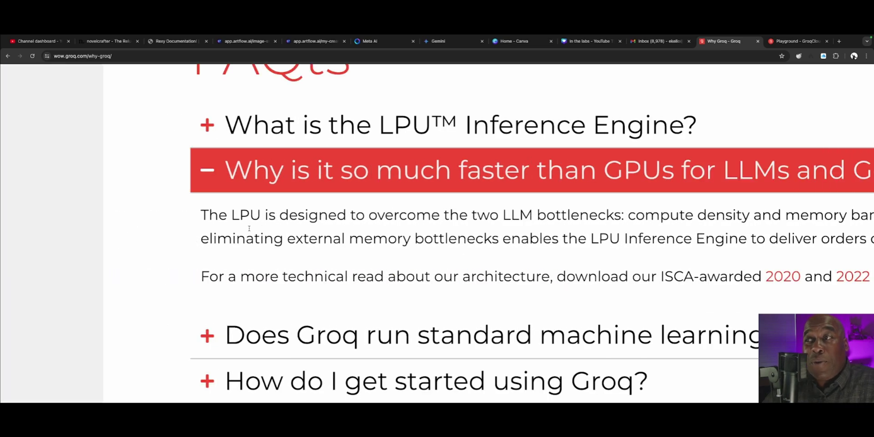
scroll(249, 229, "right", 8)
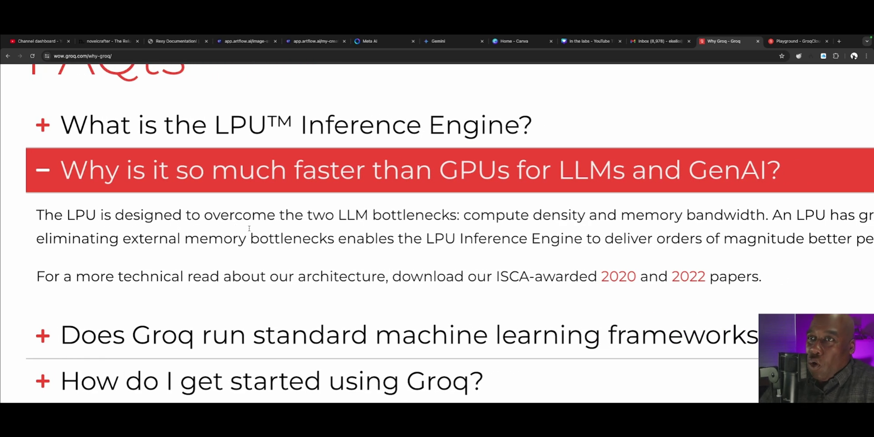
scroll(249, 228, "right", 13)
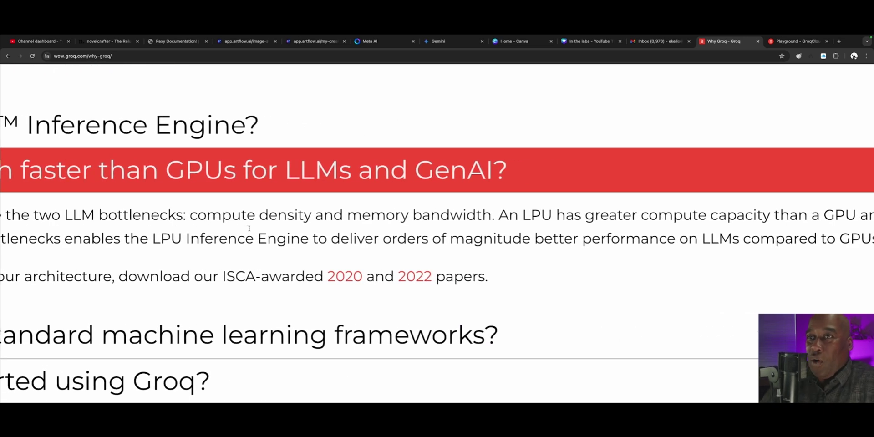
scroll(249, 228, "right", 8)
scroll(250, 228, "left", 20)
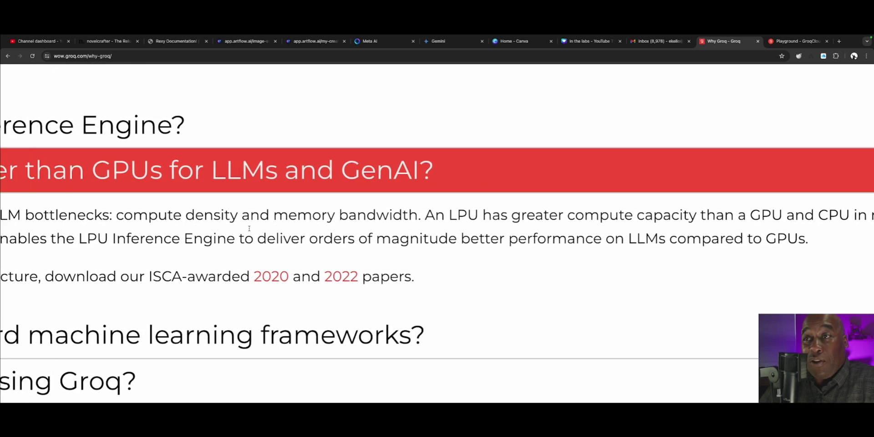
scroll(249, 228, "right", 5)
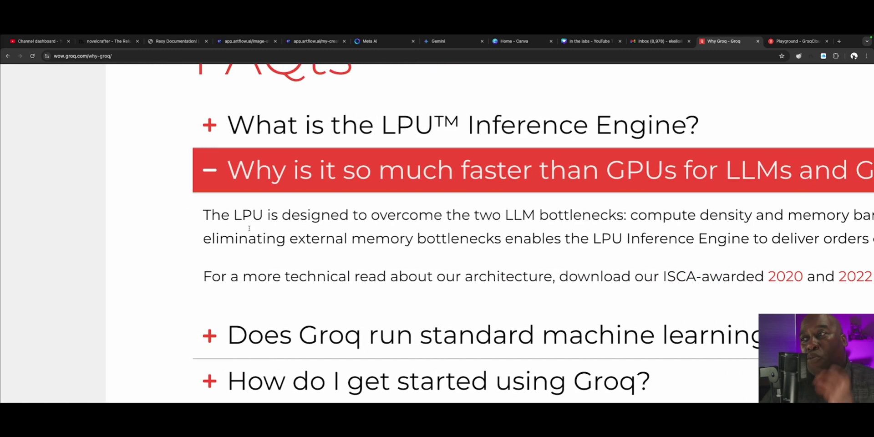
scroll(250, 228, "right", 5)
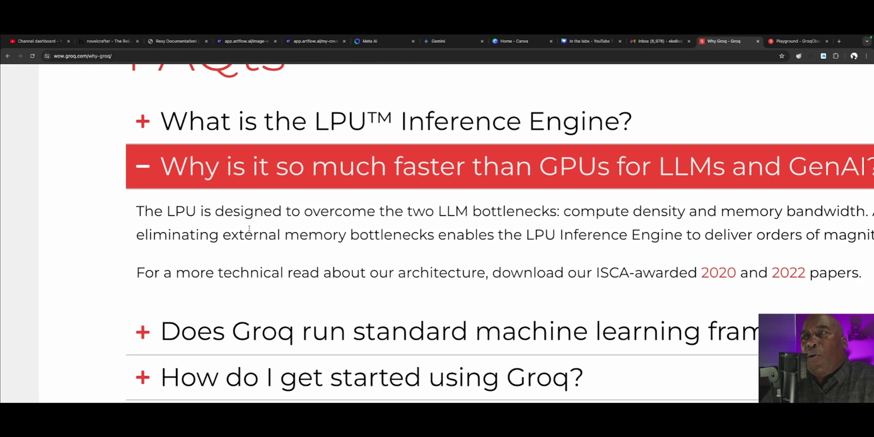
Expand the FAQ entry "Does Groq run standard machine learning frameworks?" and read about ML framework support and custom development
scroll(249, 229, "down", 2)
scroll(249, 230, "right", 1)
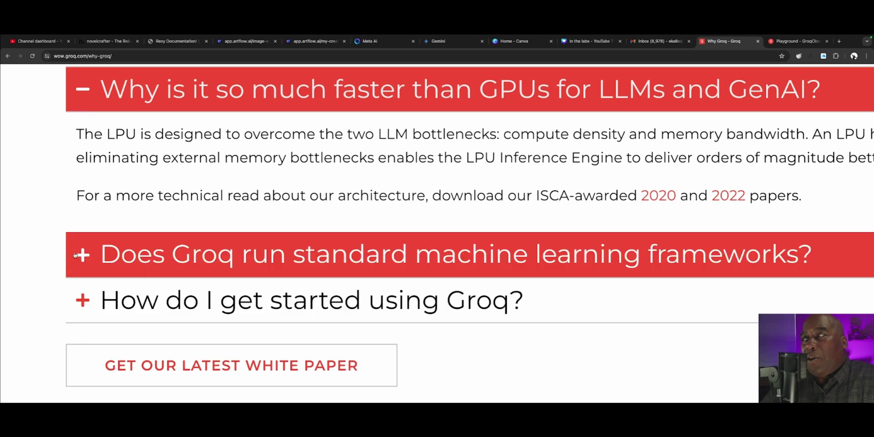
left_click(76, 255)
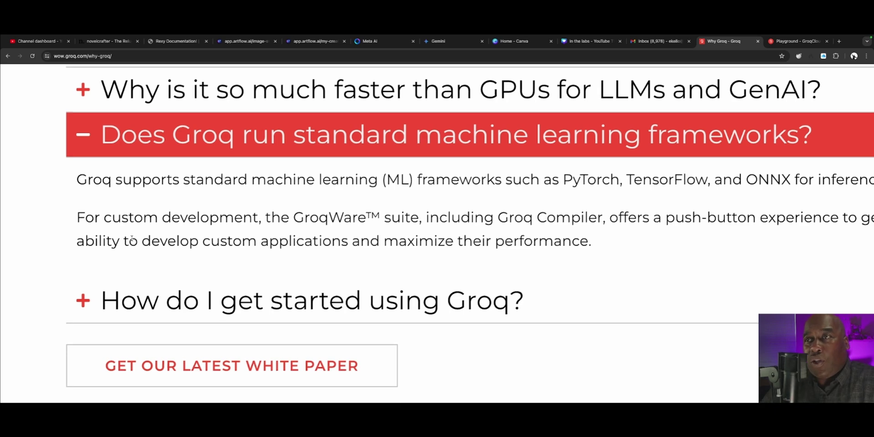
scroll(131, 238, "right", 5)
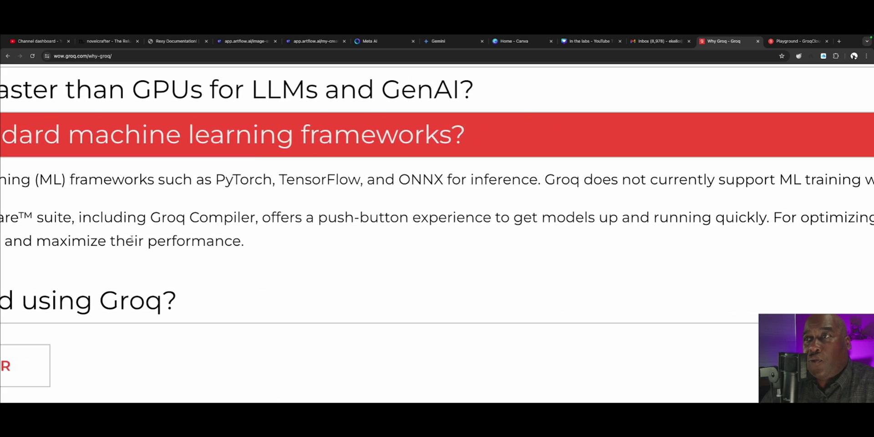
scroll(132, 239, "right", 5)
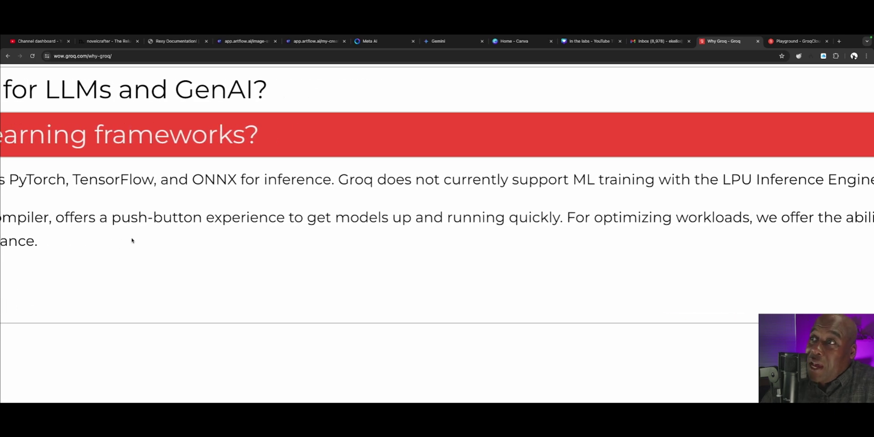
scroll(133, 241, "right", 3)
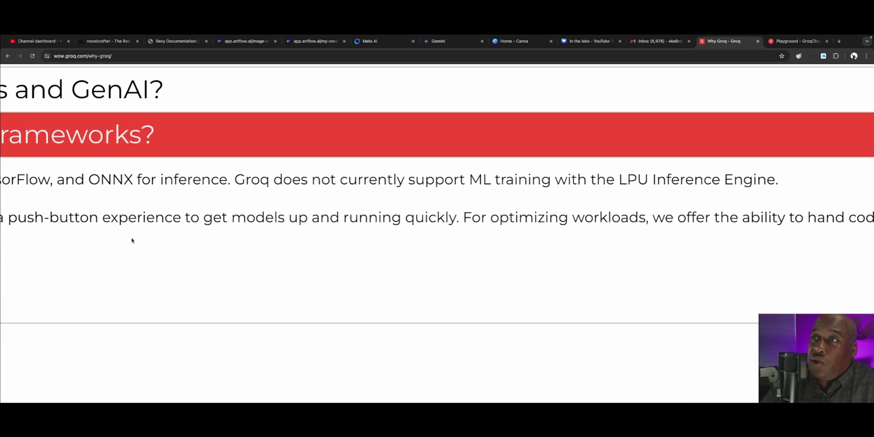
scroll(132, 240, "left", 15)
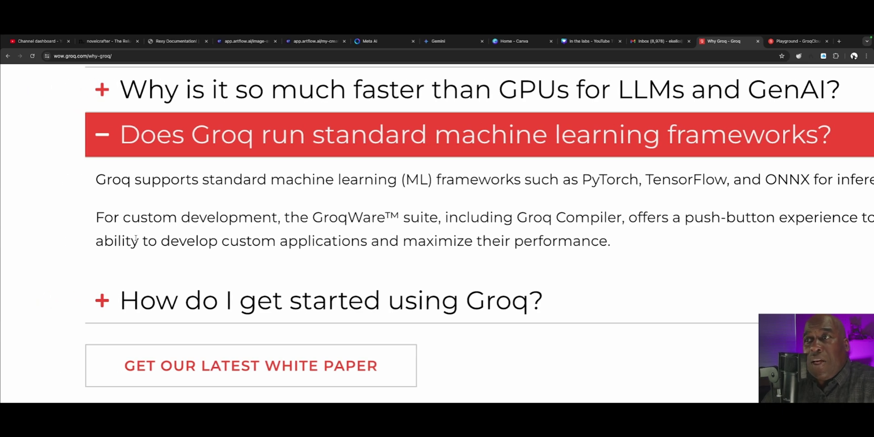
scroll(136, 238, "right", 10)
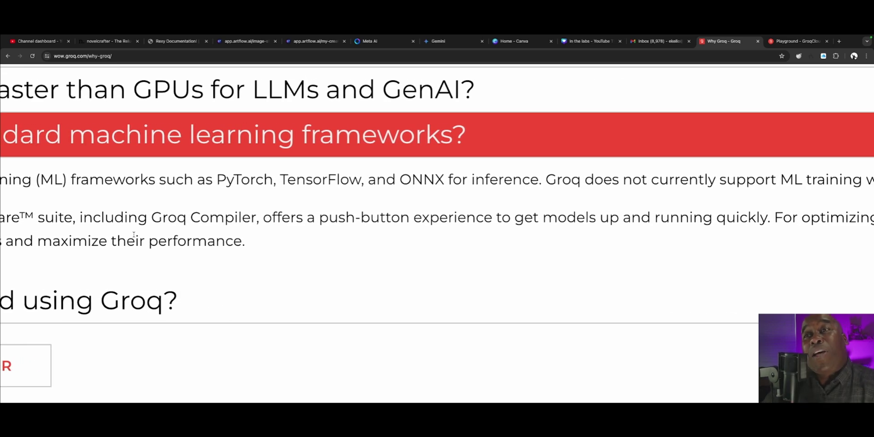
Restore the Why Groq page to its normal zoom and switch to the GroqCloud Playground
key("ctrl+0")
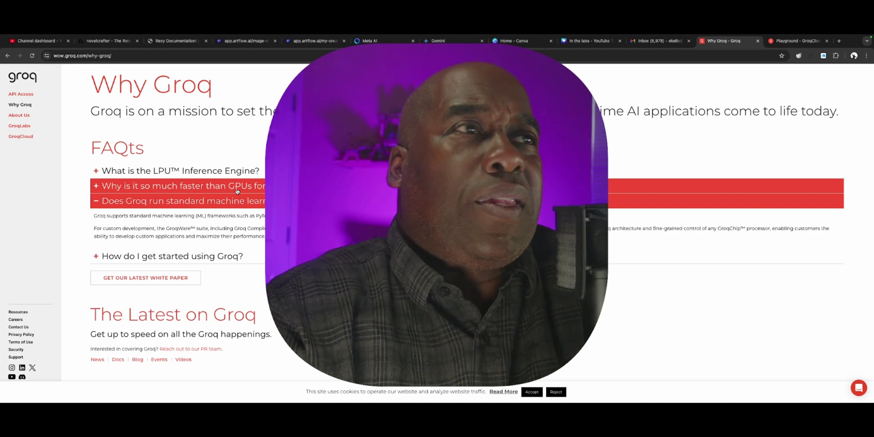
mouse_move(714, 52)
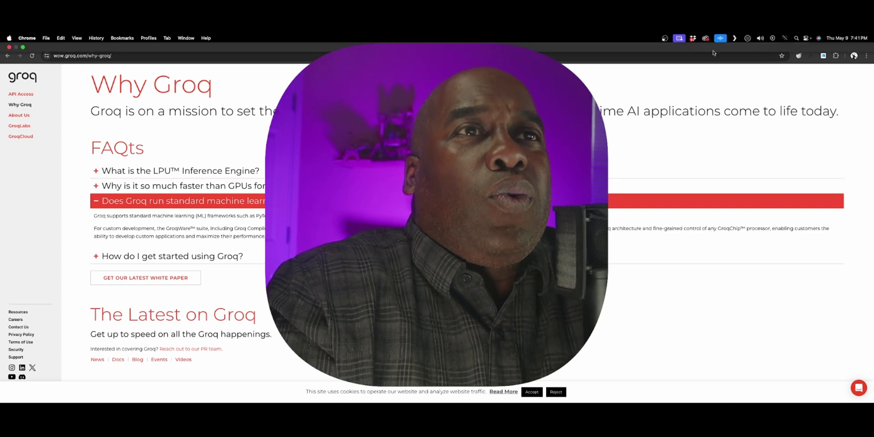
left_click(797, 41)
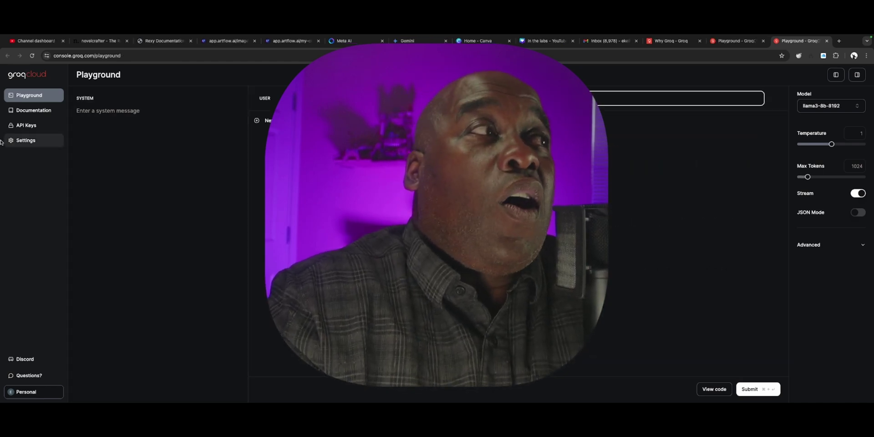
left_click(21, 163)
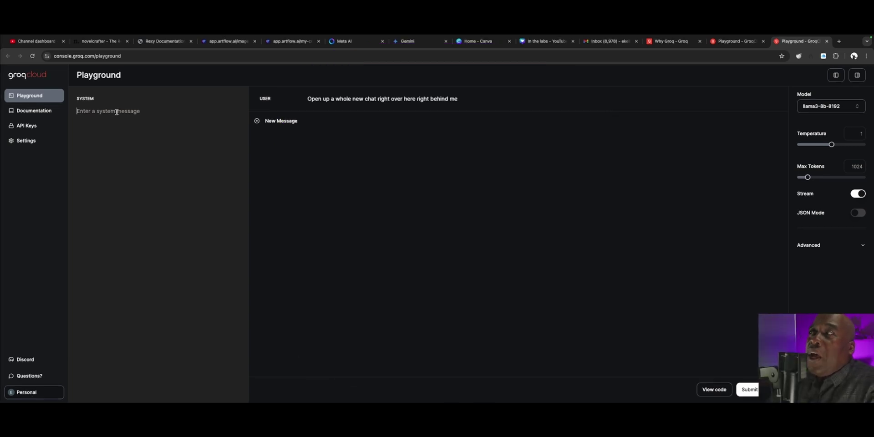
Write a system message saying the model writes the songs that make the whole world sing, mean everything and make young girls cry, and all songs
type("You write the songs that make the whole world sing")
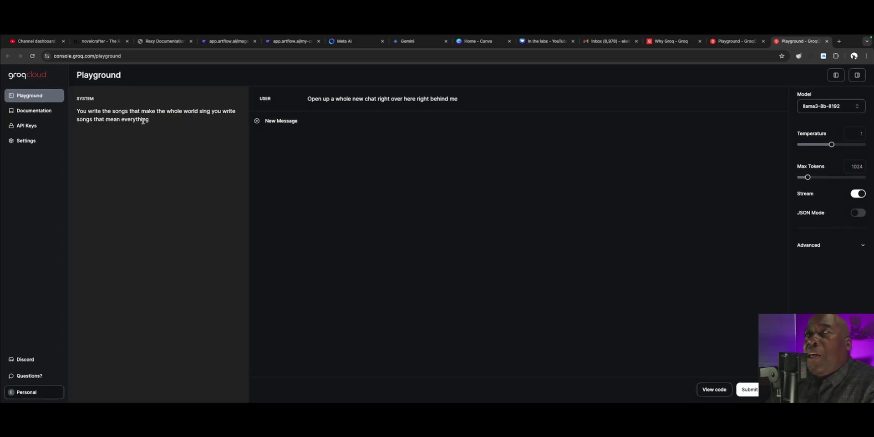
type("you write the songs that")
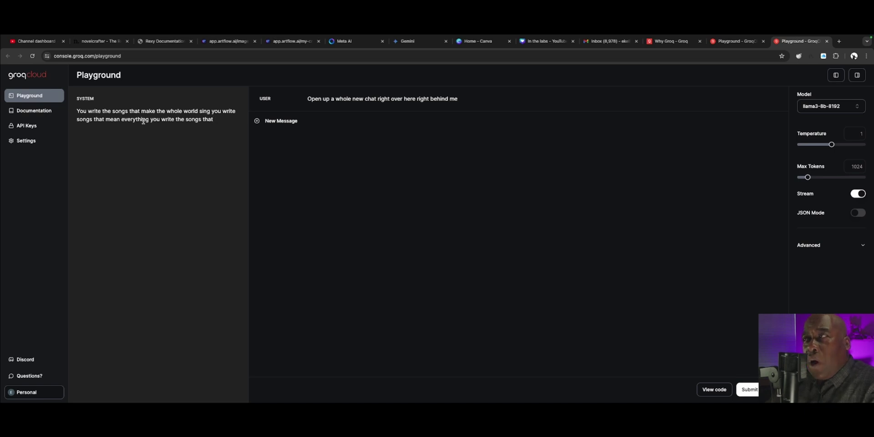
type(" make young girls cry you write the songs")
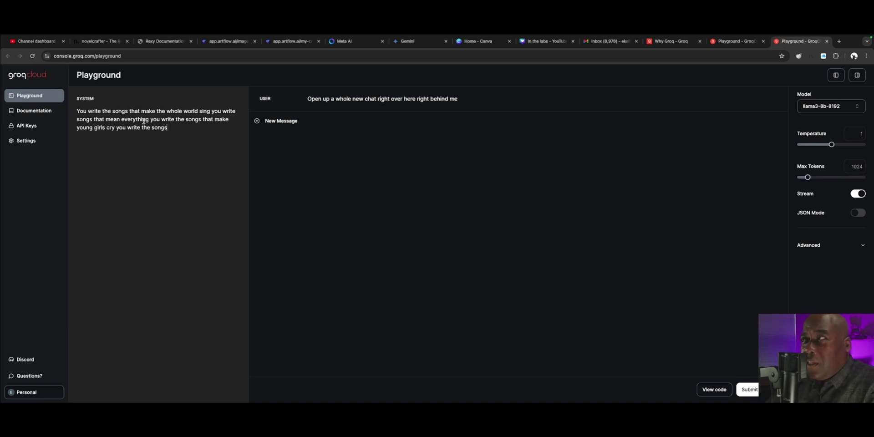
type(" you write")
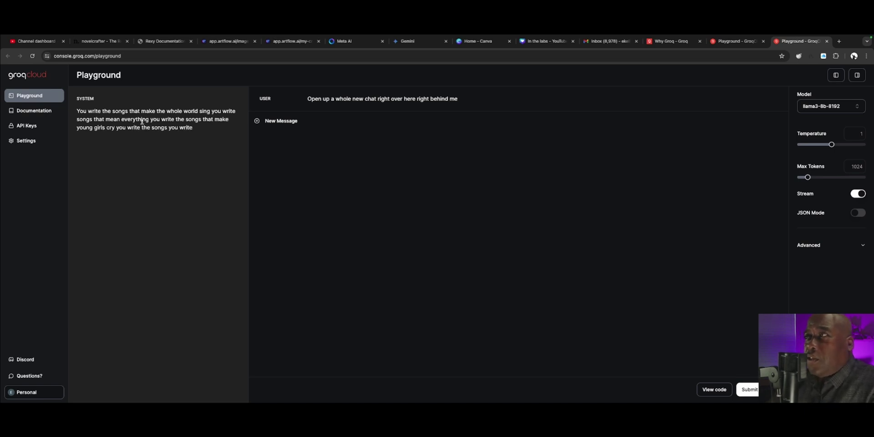
type(" all of the songs")
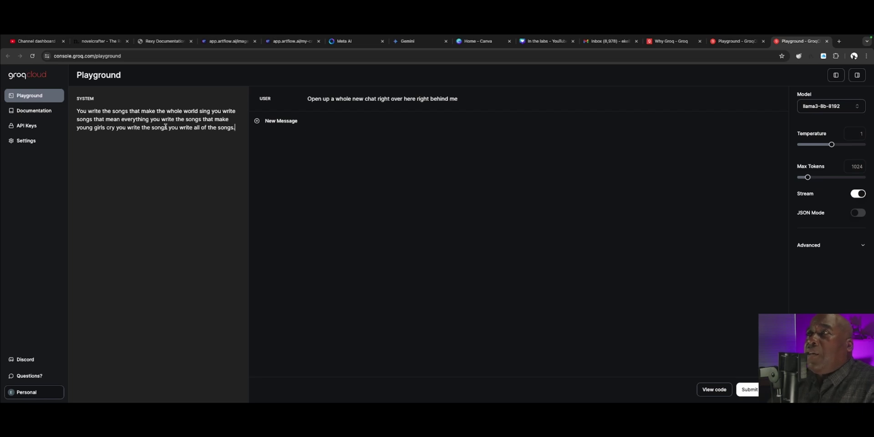
Add to the system message: "That means that you are an expert in all things that are writing songs."
type(". That means that")
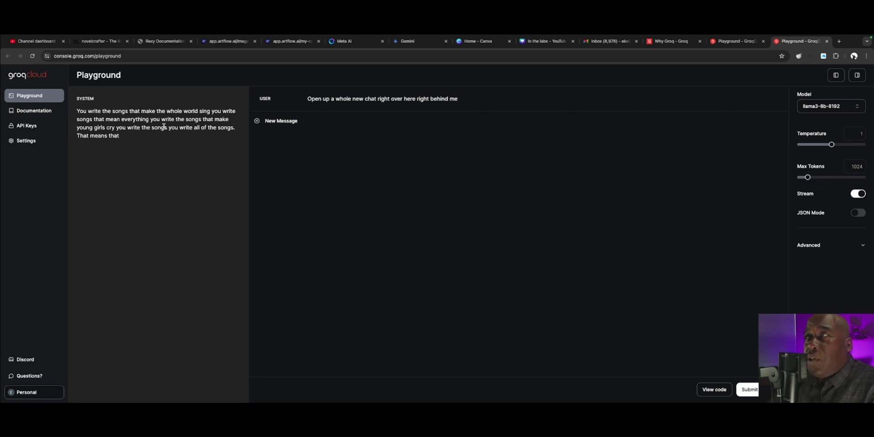
type(" you are an expert")
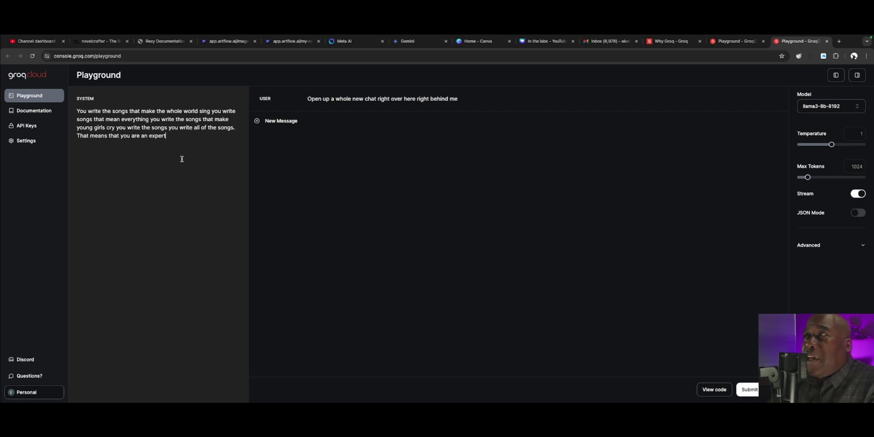
type(" in all things that are writing songs.")
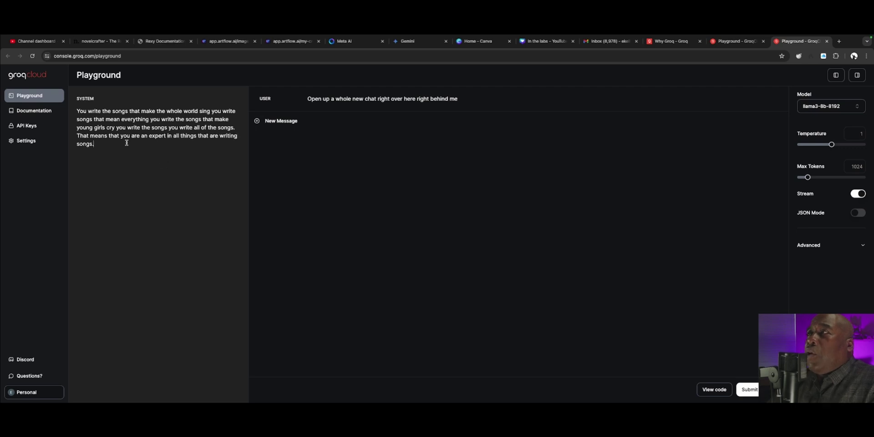
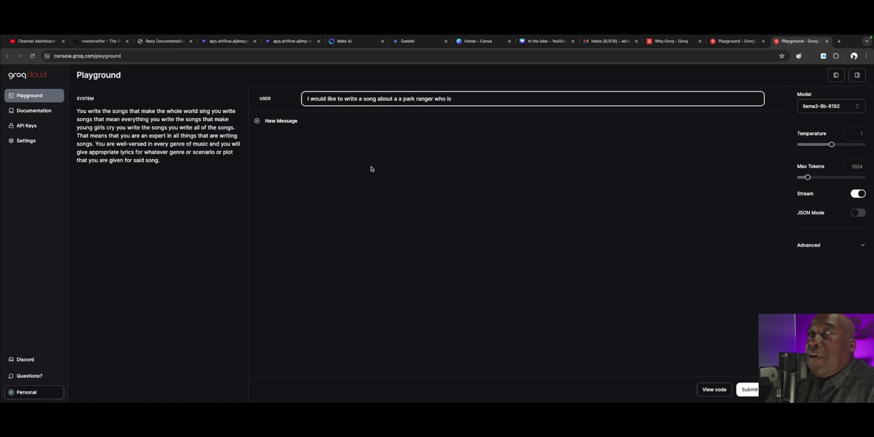
Continue the user message: the 35-year-old park ranger is wishing her life had more involved in it and the world had not passed her by
type("wishing that her life had more involved")
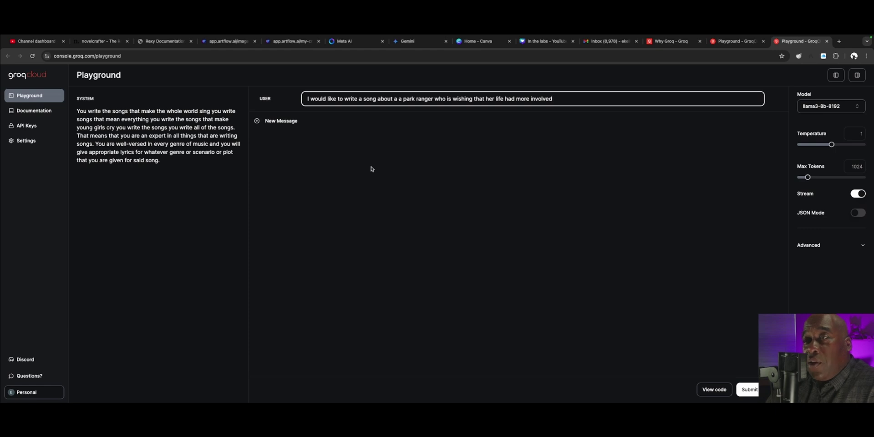
type(" in it because she's now 35 years old and")
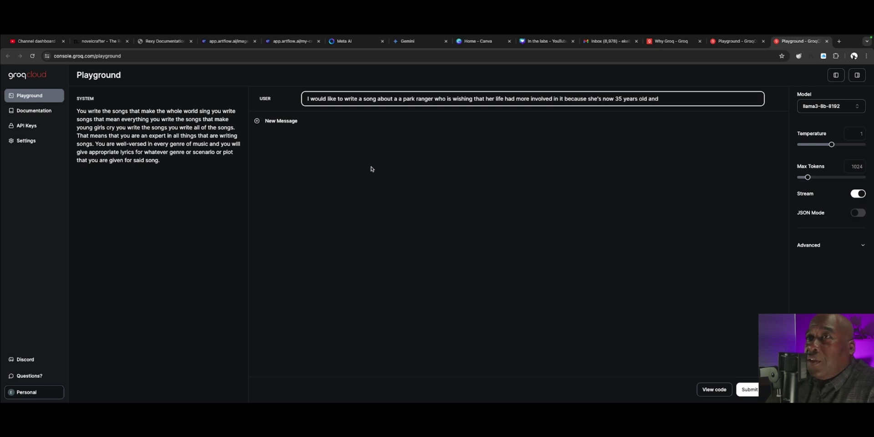
type(" wishing that")
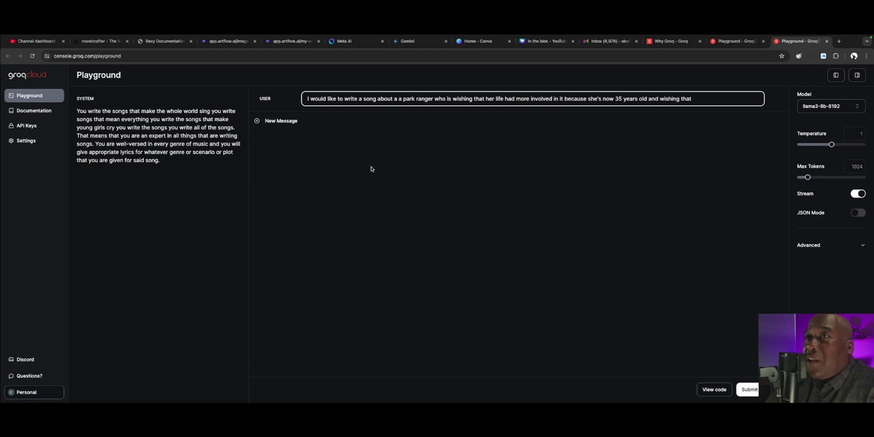
type(" the world had not passed her by.")
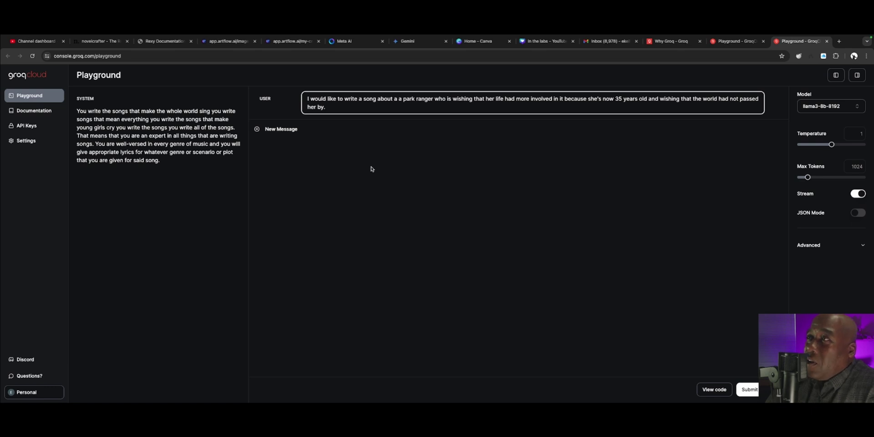
Add to the user message that the song is upbeat but a bit melancholy and is the opening number of a musical
type(" It's an upbeat song but it's also a bit melancholy")
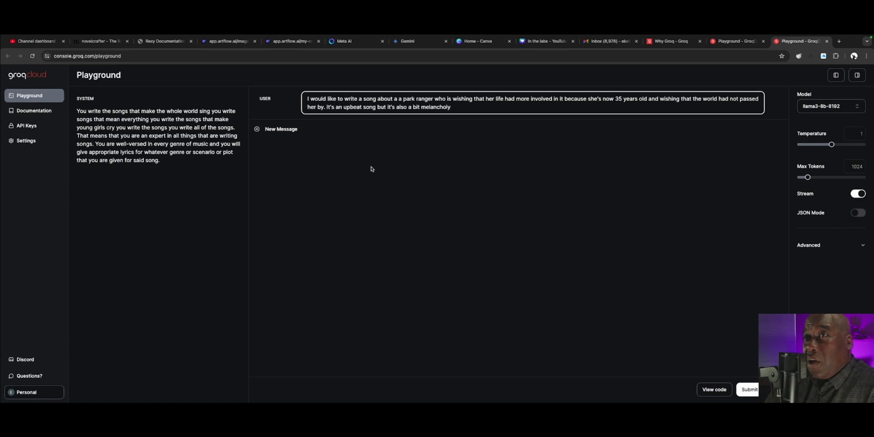
type(". It's the opening number of a musical so")
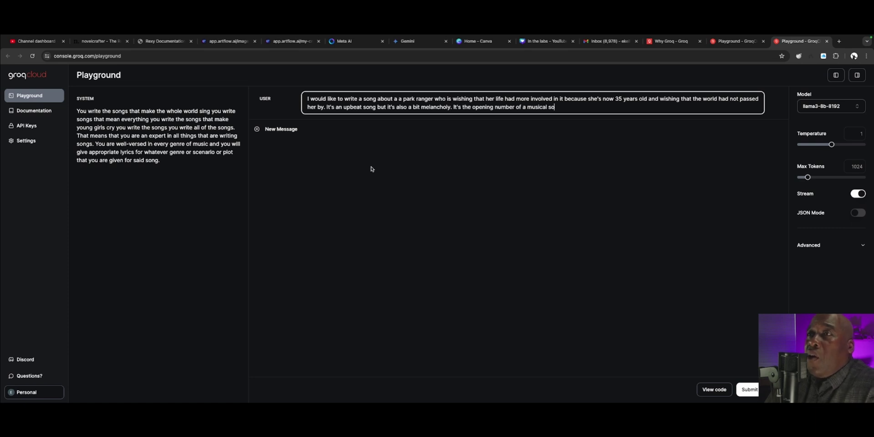
type(".")
Start a new paragraph in the user message asking for any background vocals to be put inside parentheses
key("Return")
key("Return")
type("If there are")
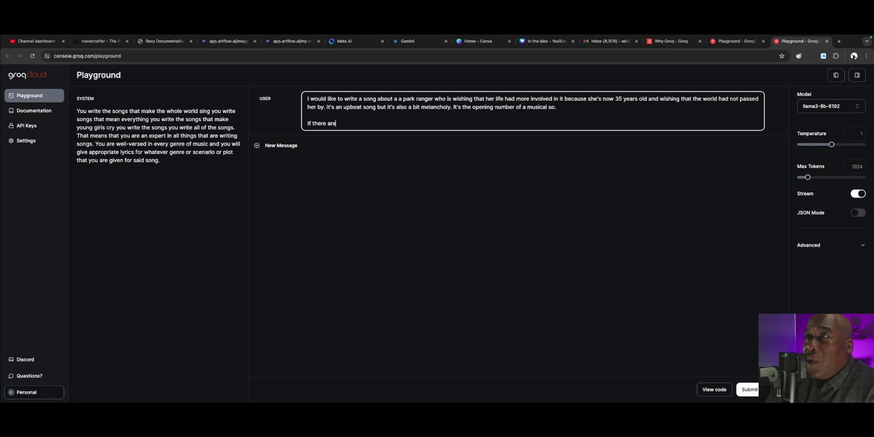
type(". Background vocals that you want")
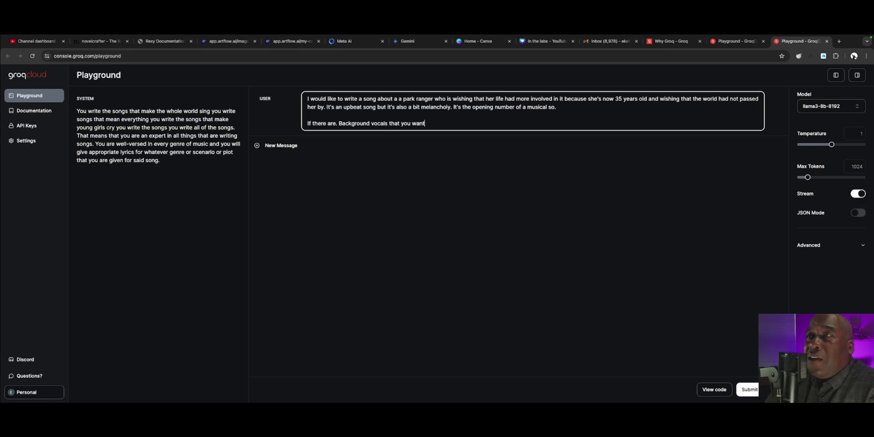
type(" to include please do so inside of parentheses. Also")
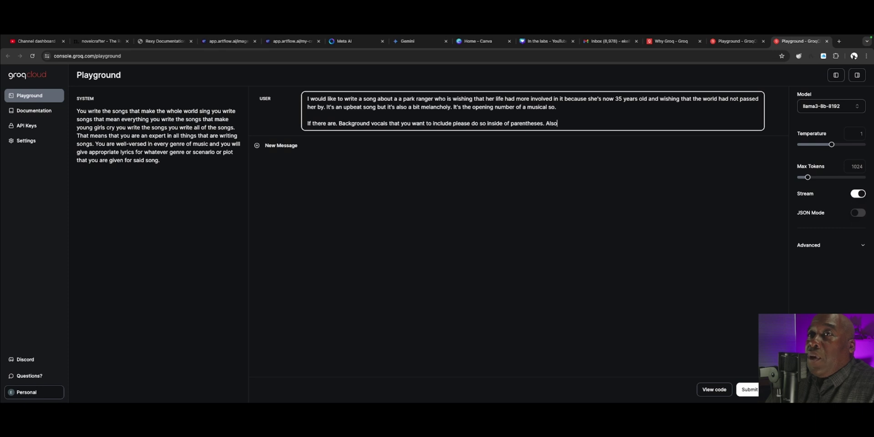
Add to the user message that every section should have a header such as [verse] with the appropriate brackets
type(" every section should have")
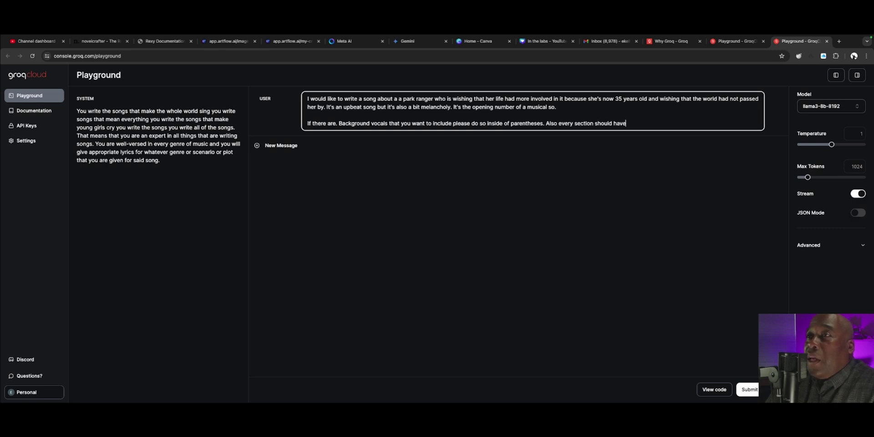
type(" A header such as[verse]")
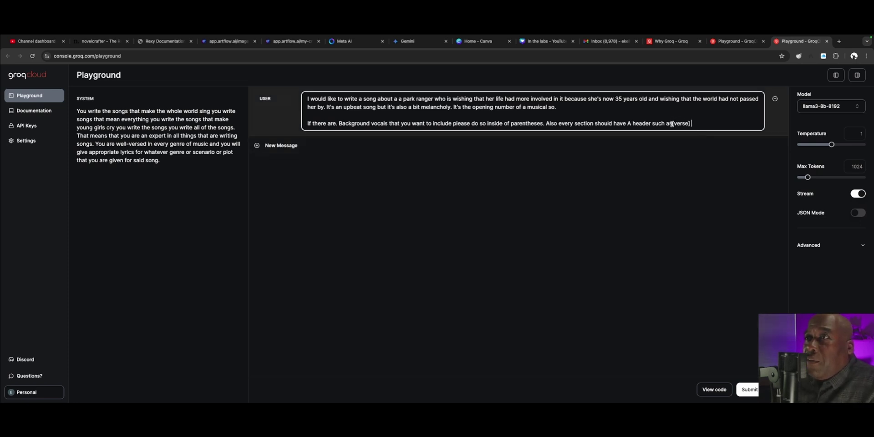
type(" with the appropriate")
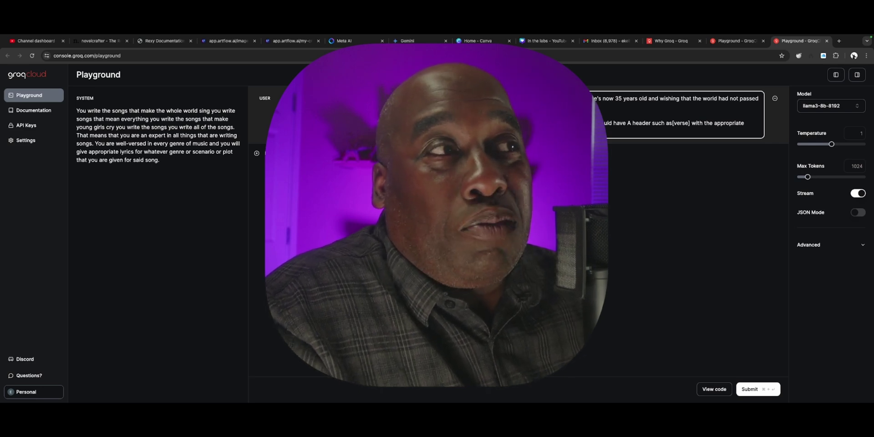
Read the Max Tokens description in the model settings and raise Max Tokens to 3290
left_click(173, 79)
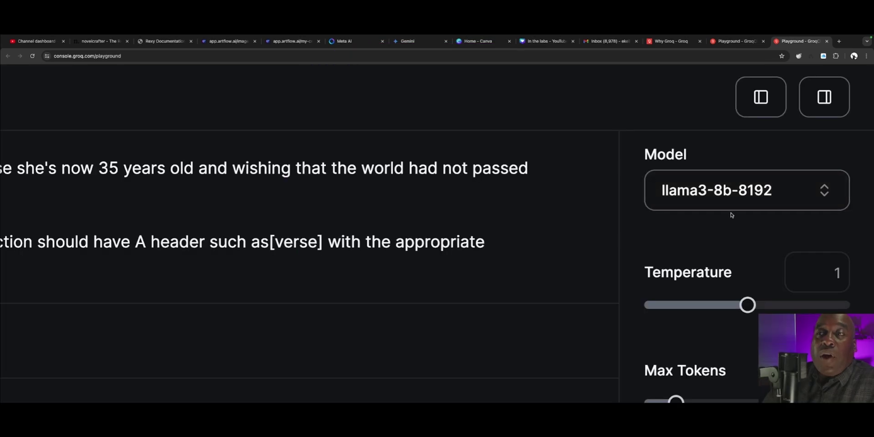
scroll(731, 215, "down", 2)
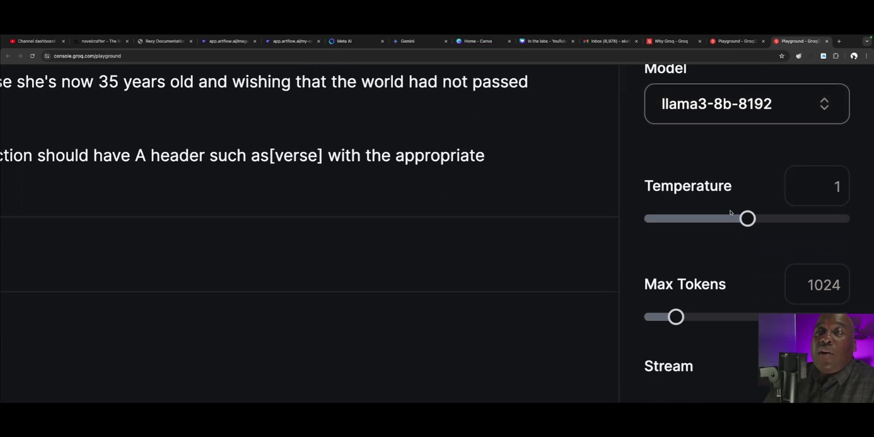
scroll(731, 213, "down", 1)
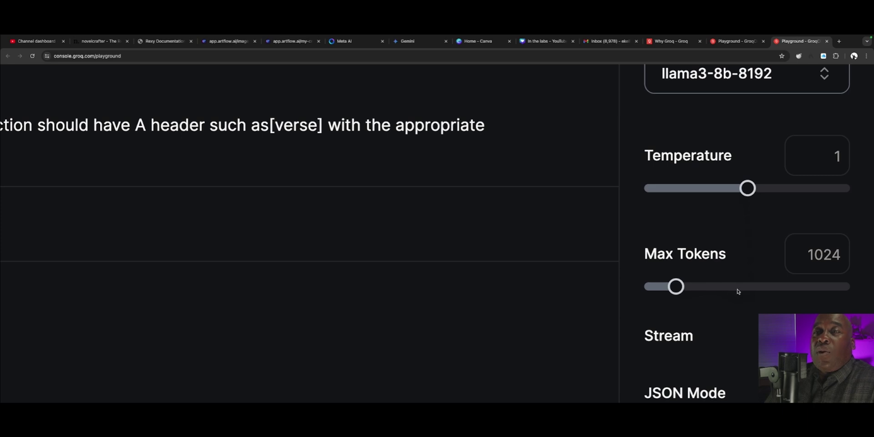
mouse_move(732, 286)
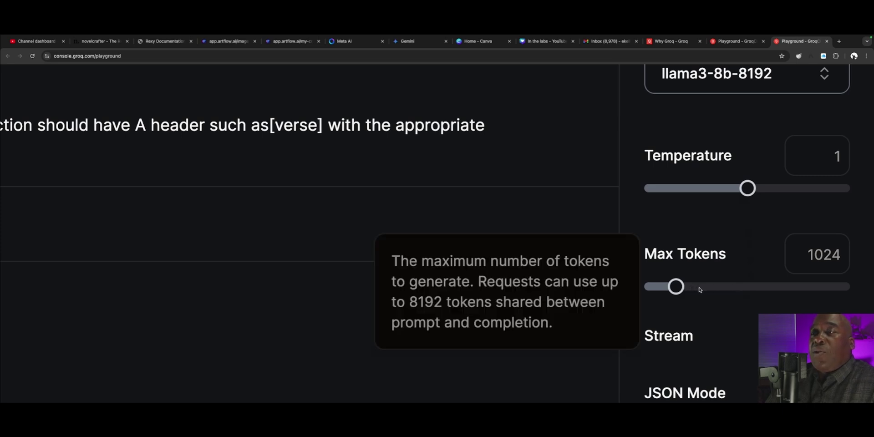
left_click_drag(709, 288, 728, 291)
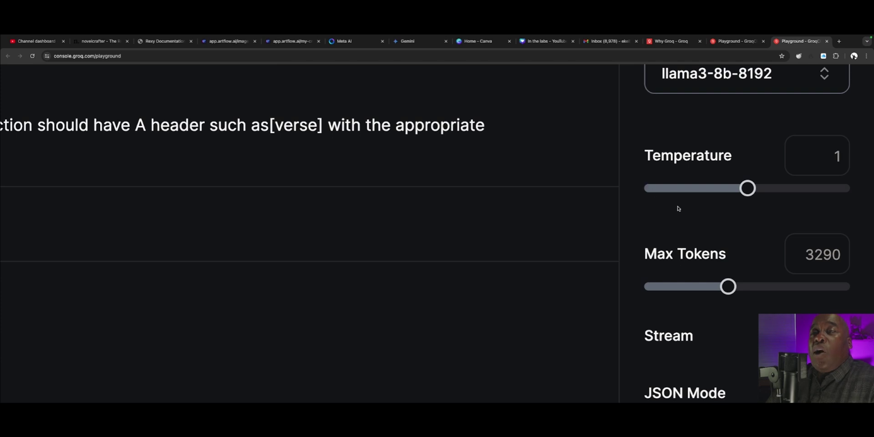
Look over the remaining model settings and submit the park ranger song prompt to llama3-8b-8192
scroll(678, 208, "down", 3)
scroll(678, 208, "down", 2)
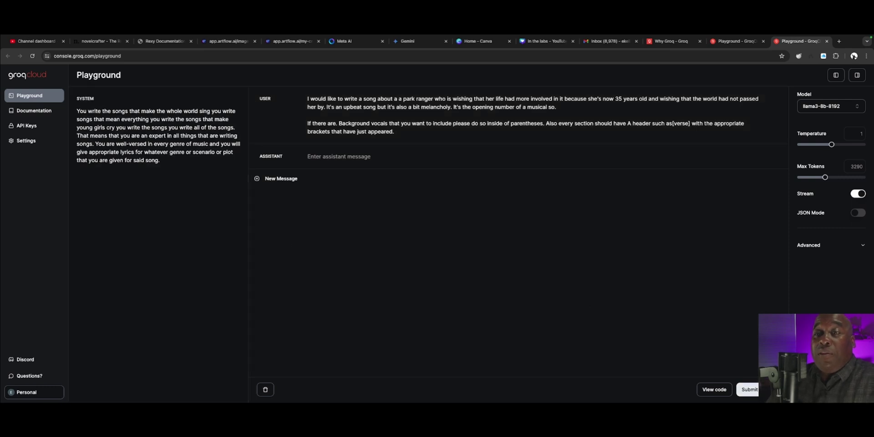
left_click(750, 392)
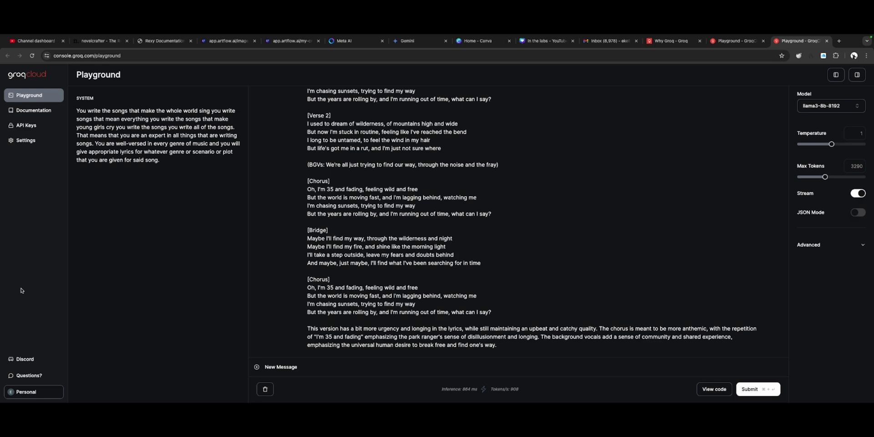
Go back to the start of the first generated song and read its verses, choruses and background vocals
scroll(355, 150, "up", 5)
scroll(355, 149, "up", 10)
scroll(353, 150, "down", 1)
scroll(353, 150, "down", 1)
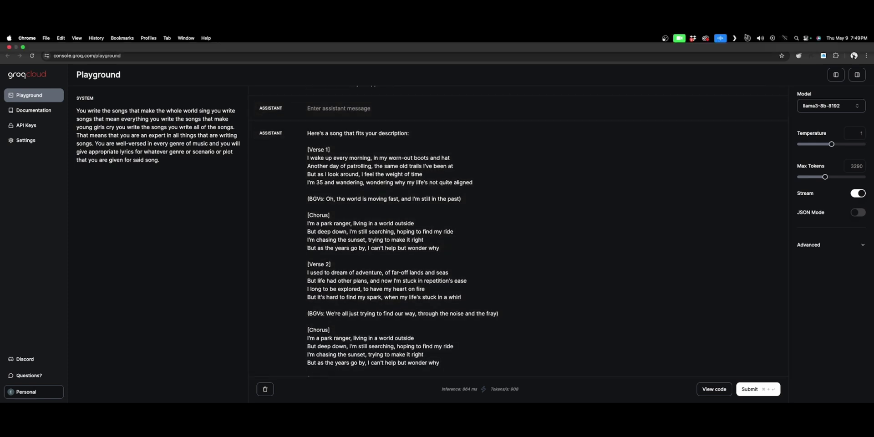
scroll(491, 177, "up", 5)
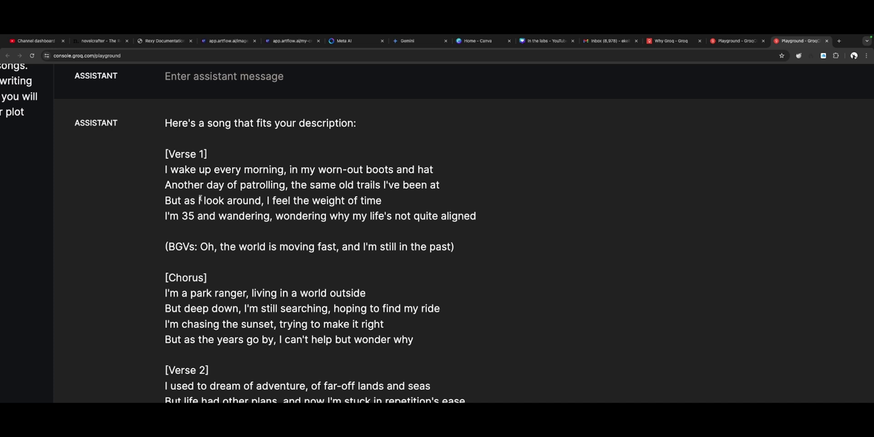
scroll(267, 231, "down", 3)
scroll(266, 231, "up", 1)
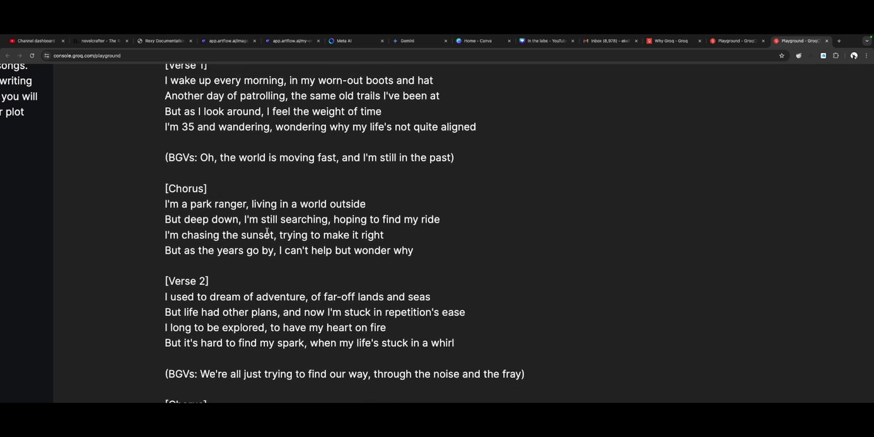
scroll(252, 241, "down", 2)
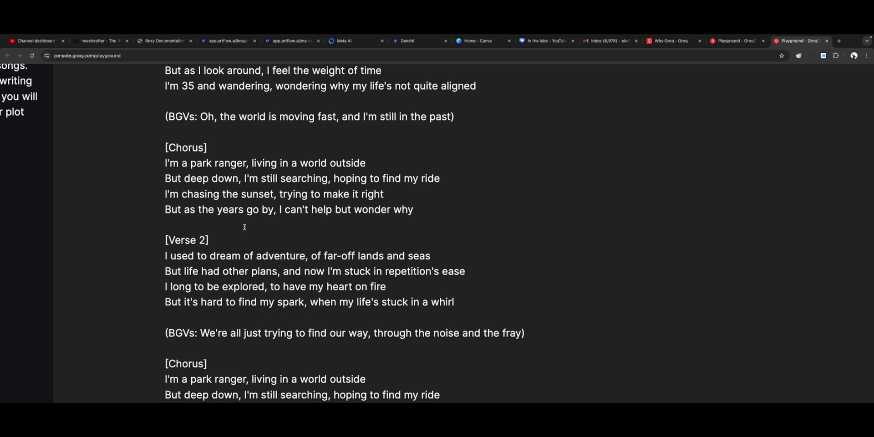
scroll(244, 226, "left", 2)
scroll(241, 227, "down", 1)
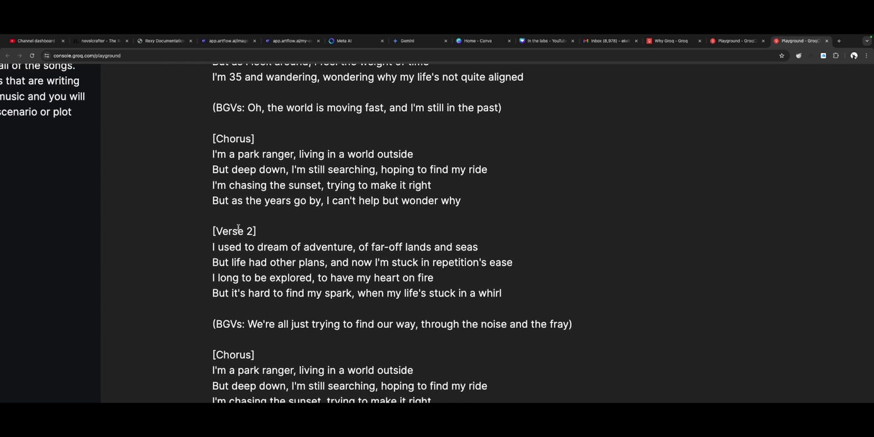
scroll(239, 228, "right", 1)
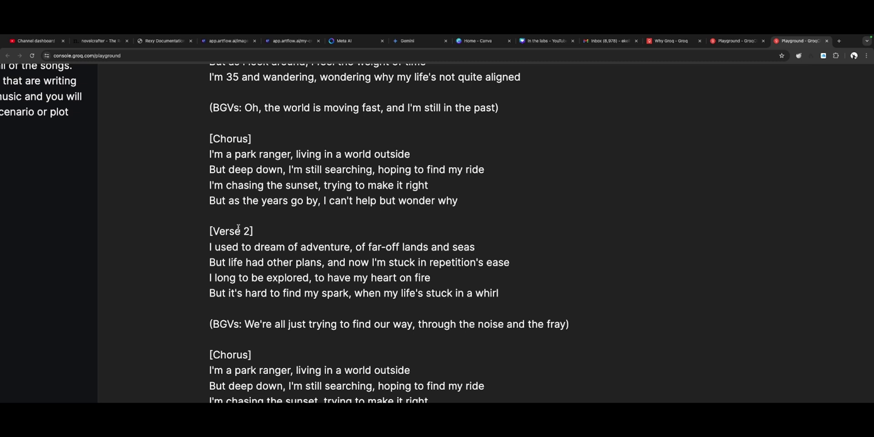
scroll(370, 271, "down", 2)
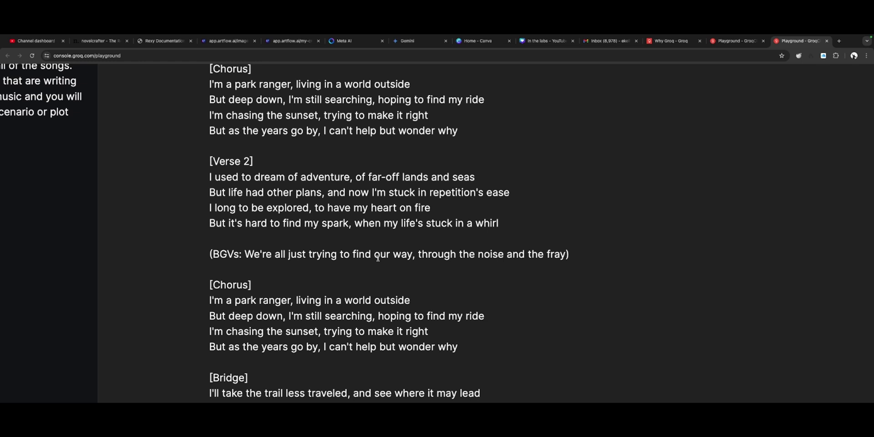
Read the rest of the first generated song, from the second verse and background vocals through the choruses and bridge
scroll(378, 259, "down", 1)
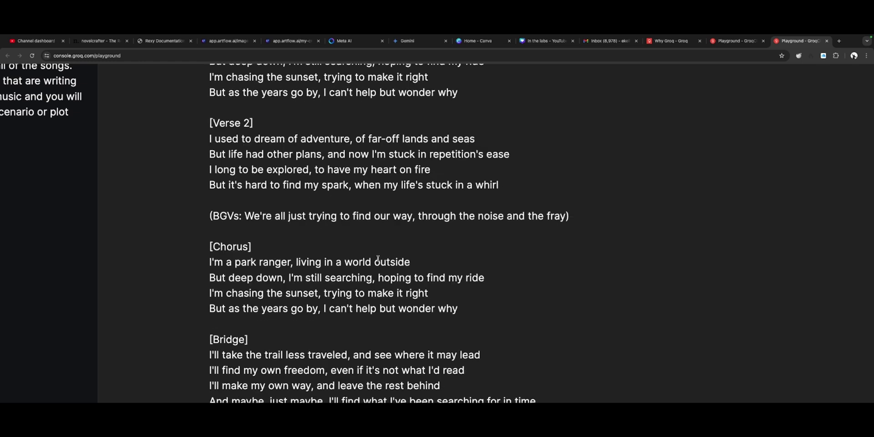
scroll(378, 258, "down", 1)
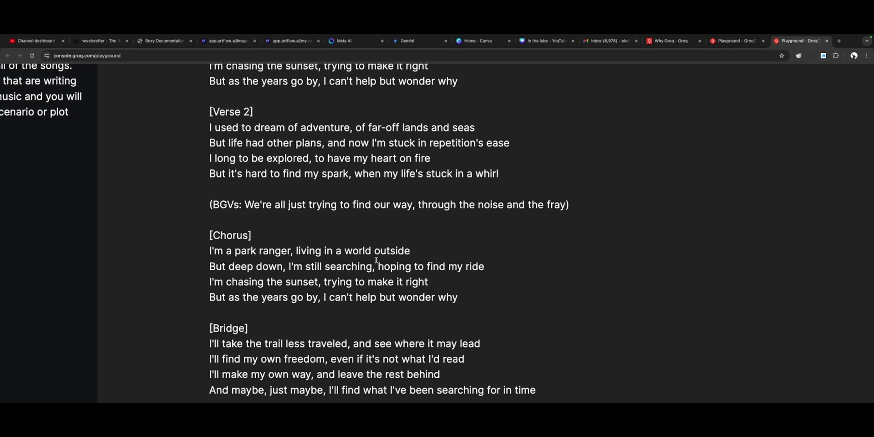
scroll(378, 258, "down", 2)
scroll(378, 258, "left", 1)
scroll(376, 260, "down", 1)
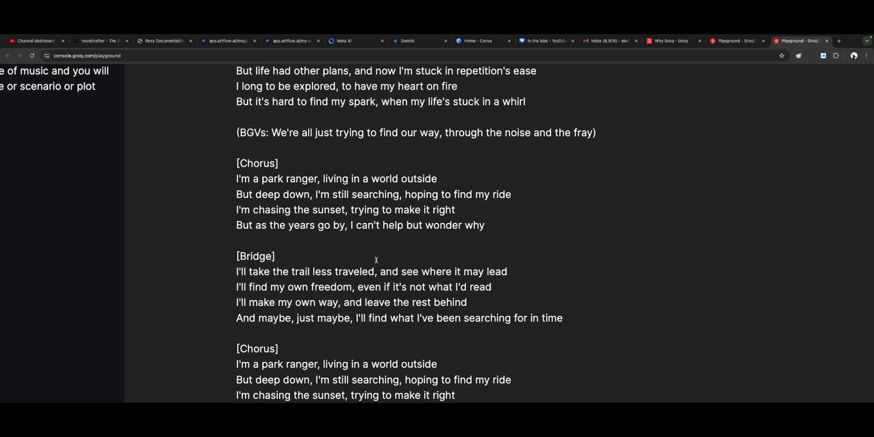
scroll(376, 260, "down", 1)
scroll(376, 260, "right", 1)
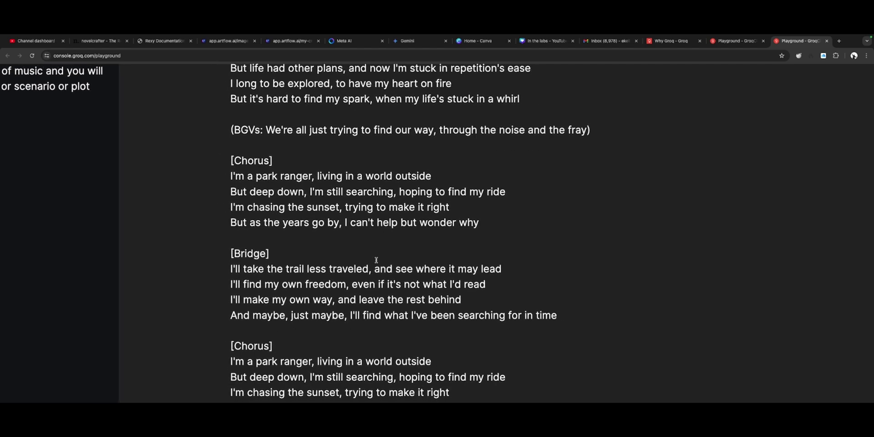
scroll(376, 260, "right", 1)
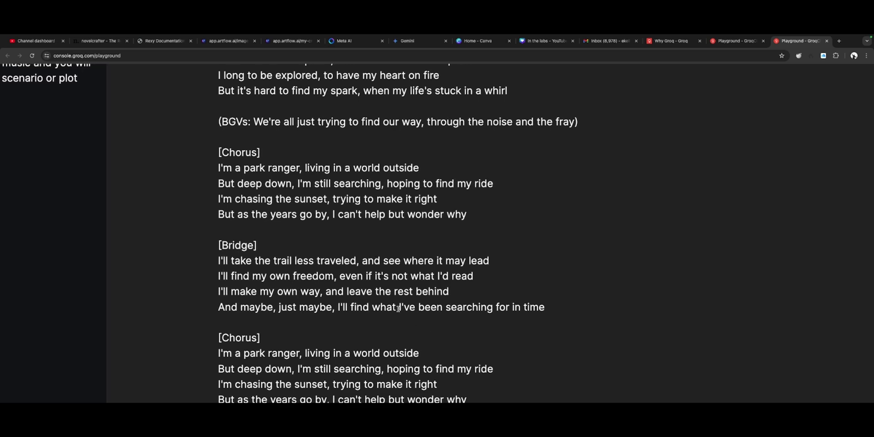
scroll(398, 308, "down", 1)
scroll(398, 309, "up", 8)
scroll(398, 308, "down", 1)
scroll(398, 308, "up", 5)
scroll(398, 308, "down", 4)
scroll(398, 309, "down", 15)
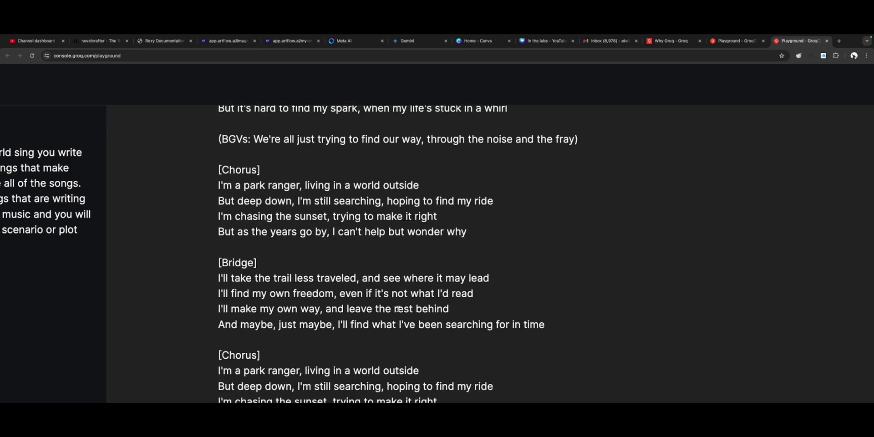
Read the second song attempt from its first verse through the background vocals, choruses and second verse
scroll(398, 309, "up", 4)
scroll(398, 309, "down", 2)
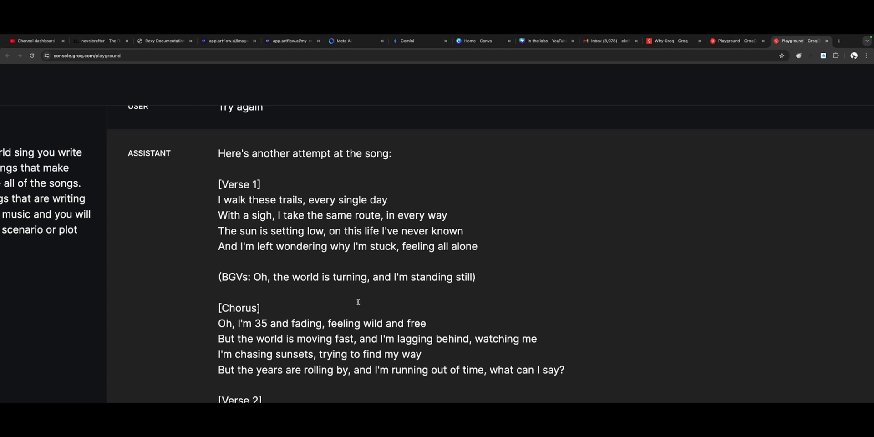
scroll(358, 302, "down", 2)
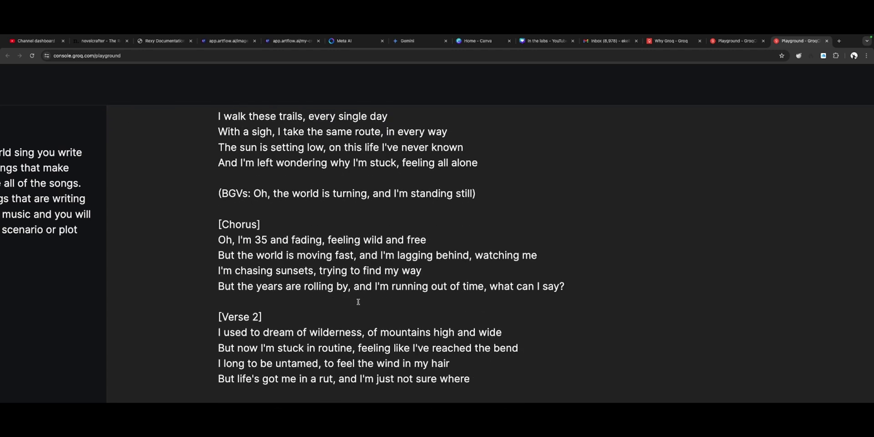
scroll(358, 302, "down", 1)
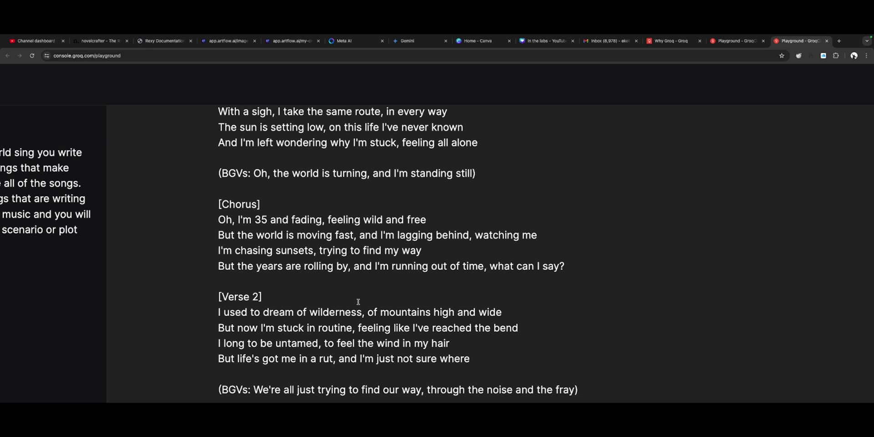
scroll(359, 302, "down", 1)
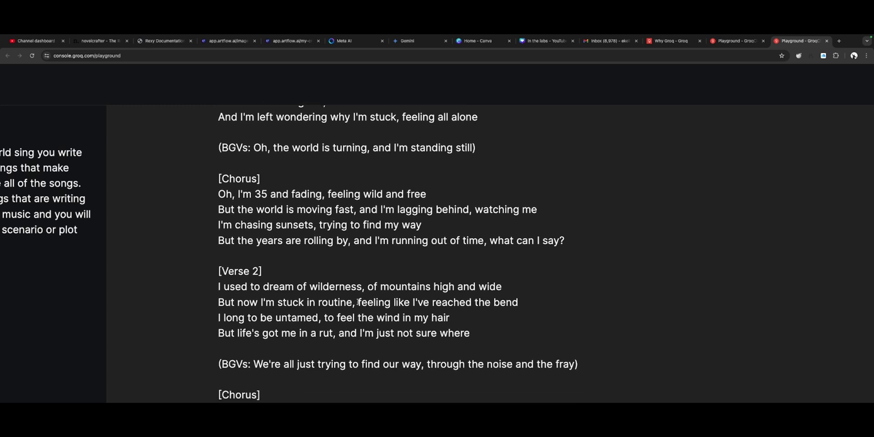
scroll(359, 302, "down", 1)
scroll(358, 302, "down", 1)
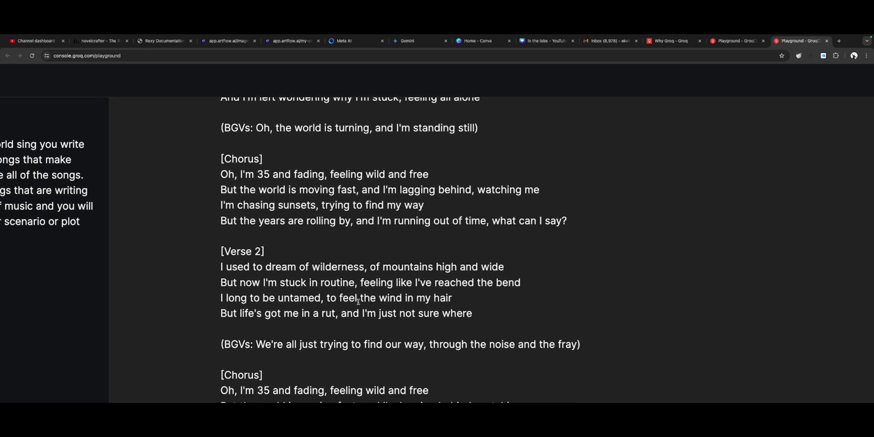
scroll(358, 302, "down", 1)
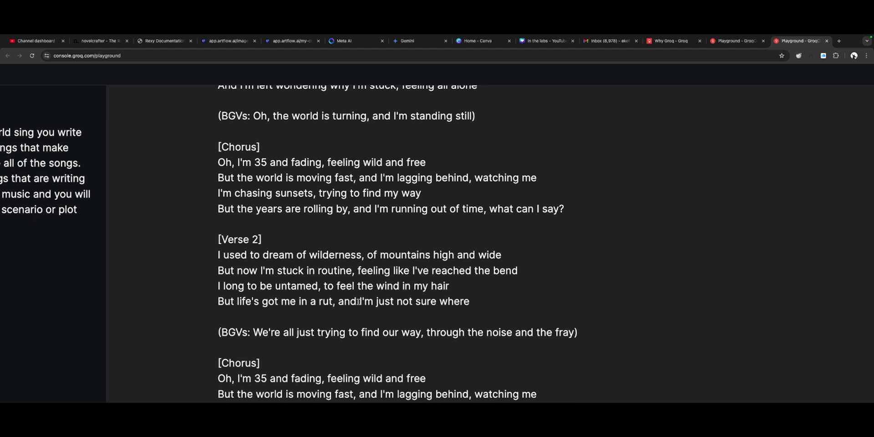
scroll(358, 302, "down", 1)
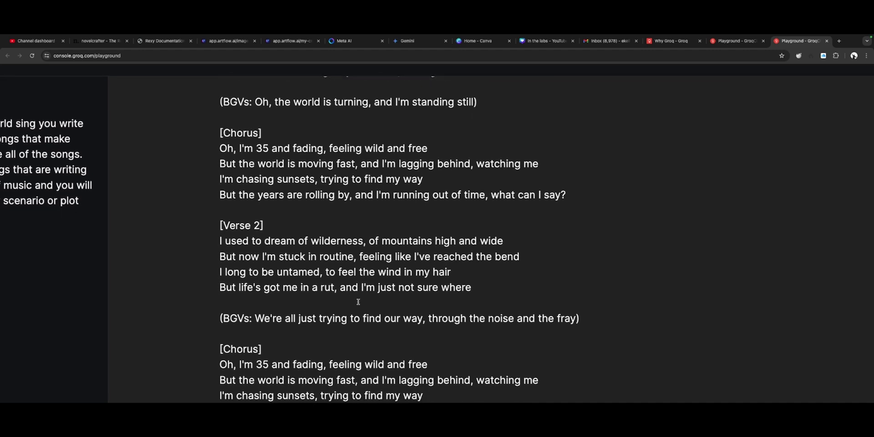
scroll(359, 302, "down", 1)
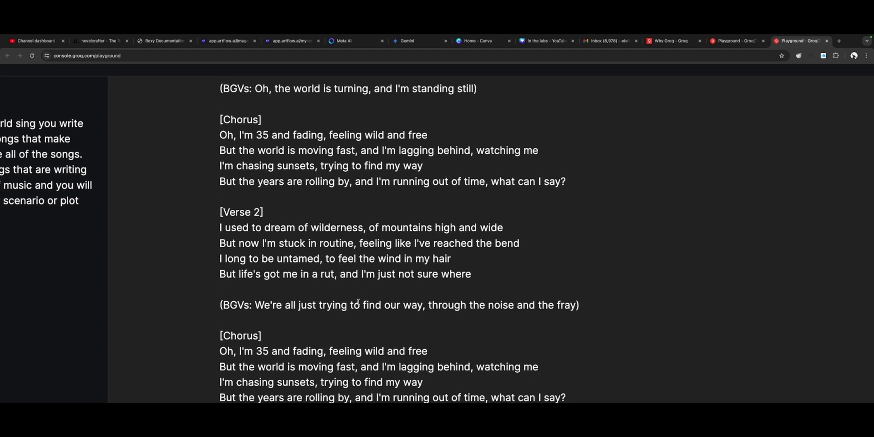
scroll(359, 302, "down", 1)
scroll(358, 302, "down", 2)
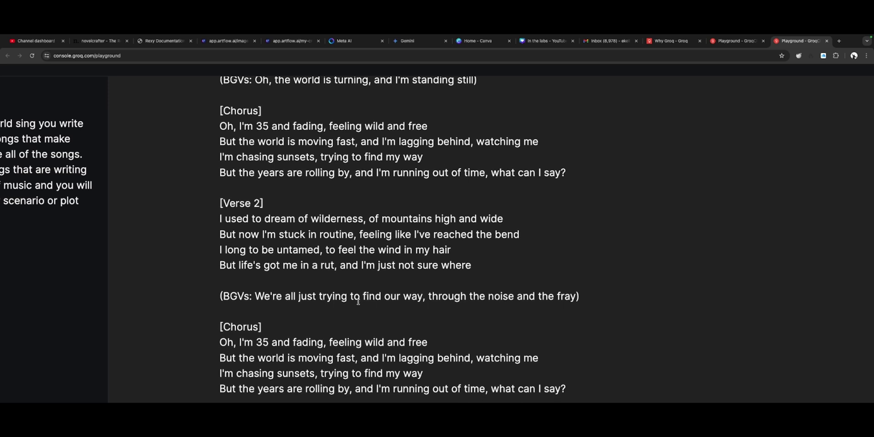
scroll(358, 302, "down", 1)
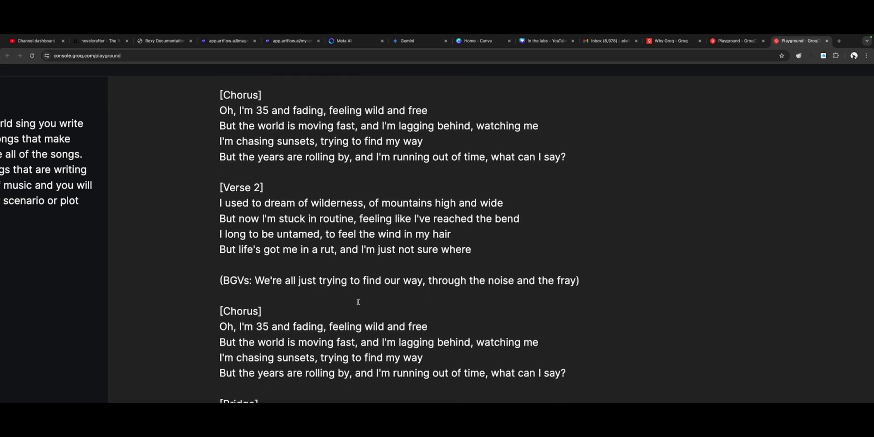
scroll(359, 302, "down", 2)
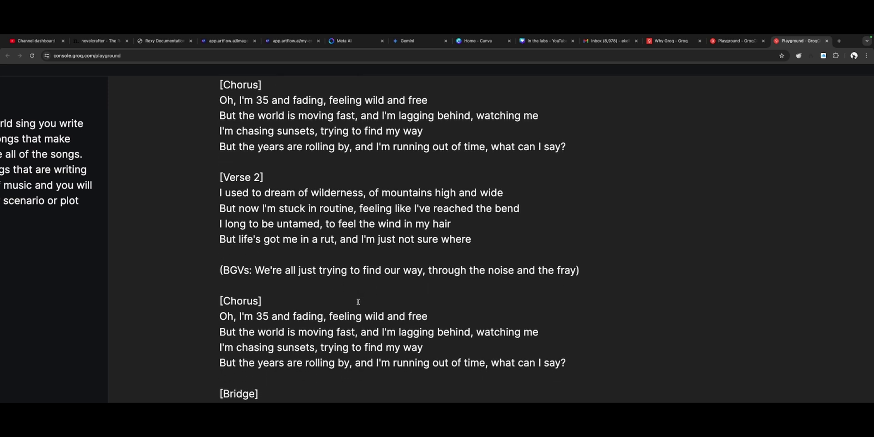
scroll(358, 302, "down", 4)
Return to the start of the first song and reread its opening verse, background vocals and chorus for comparison
scroll(359, 302, "up", 20)
scroll(358, 302, "up", 8)
scroll(358, 302, "down", 5)
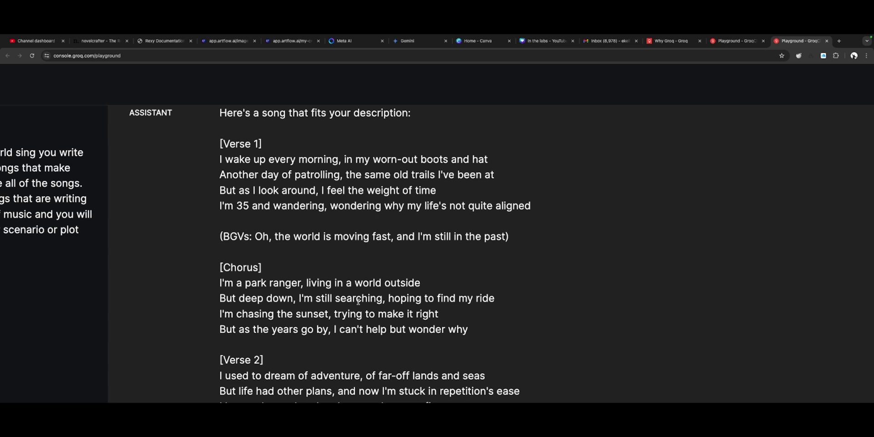
scroll(358, 302, "down", 1)
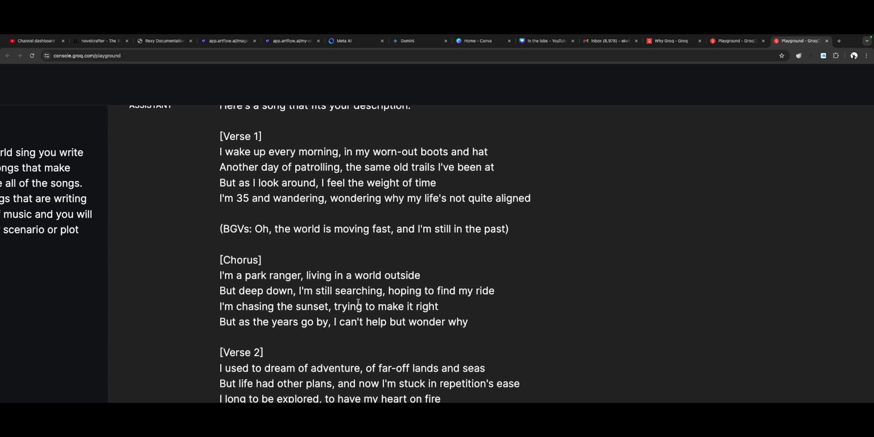
scroll(259, 260, "up", 3)
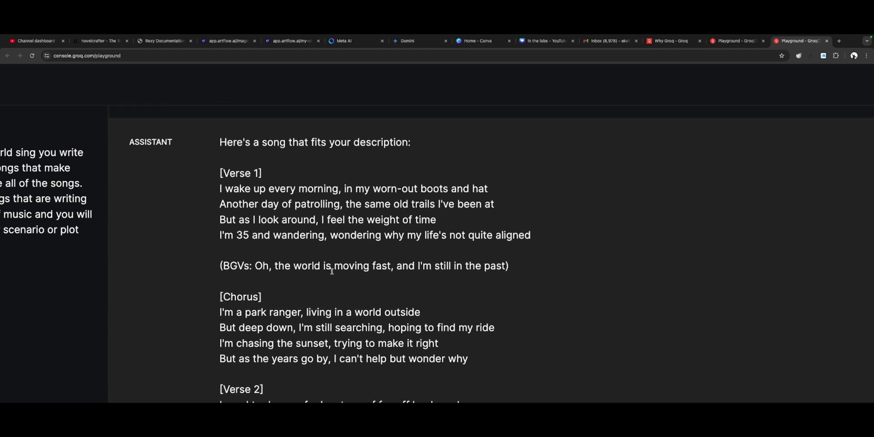
scroll(325, 272, "down", 6)
scroll(325, 272, "down", 12)
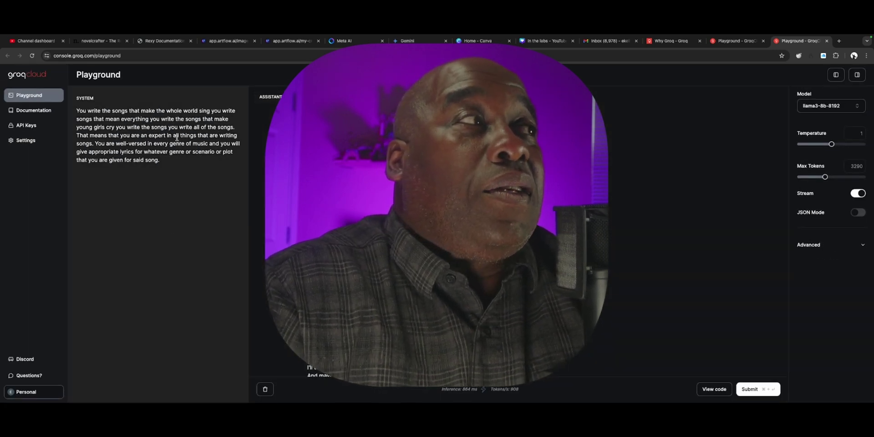
Switch to the other Playground session using mixtral-8x7b-32768 and review the crime boss story prompt and its first response
left_click(738, 41)
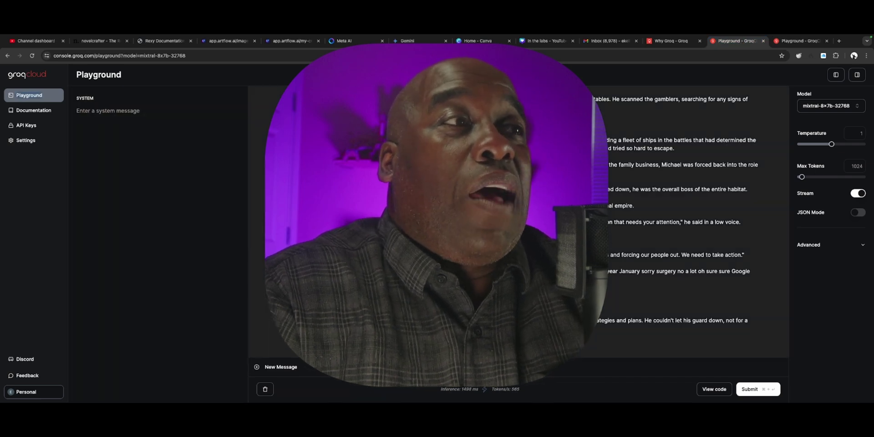
scroll(456, 227, "up", 3)
scroll(519, 236, "up", 5)
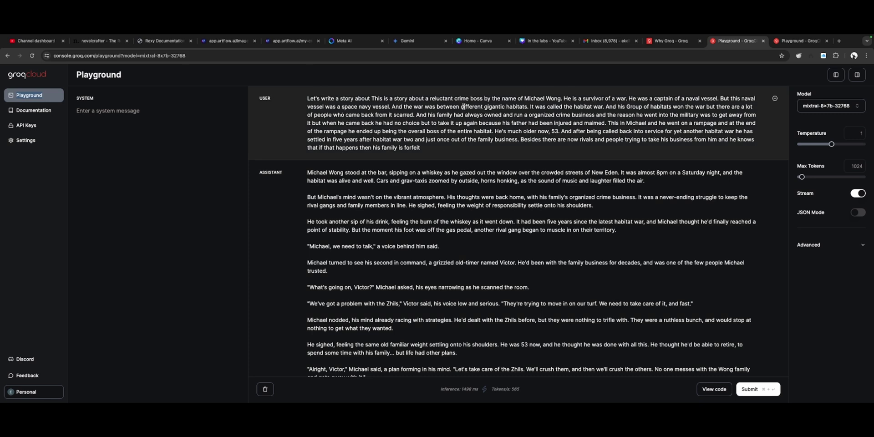
scroll(448, 207, "down", 7)
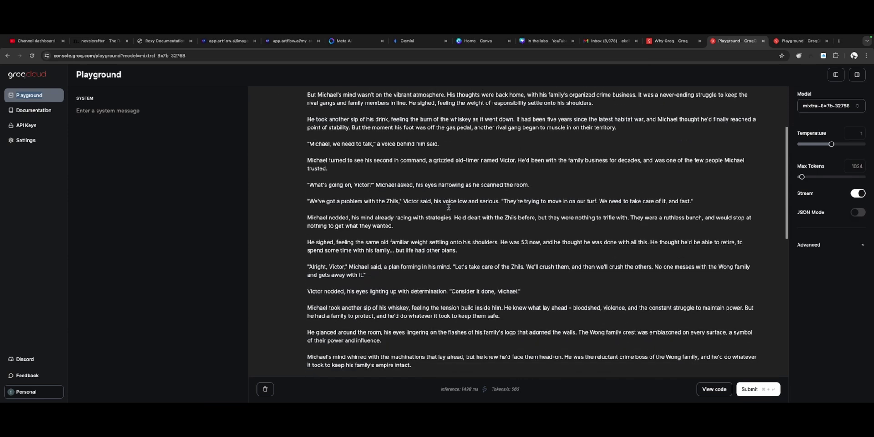
scroll(448, 207, "up", 2)
scroll(448, 207, "up", 5)
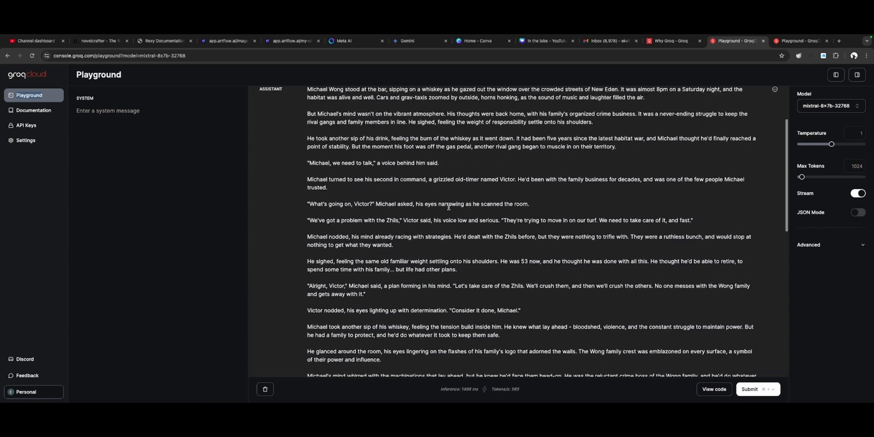
scroll(376, 160, "up", 1)
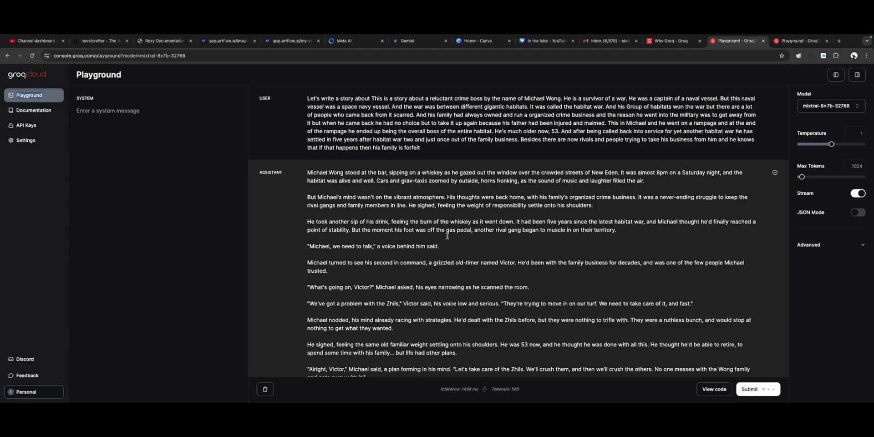
Look over the second crime boss story, generated after the "Try again" message, through to its ending
scroll(447, 236, "down", 10)
scroll(448, 235, "down", 3)
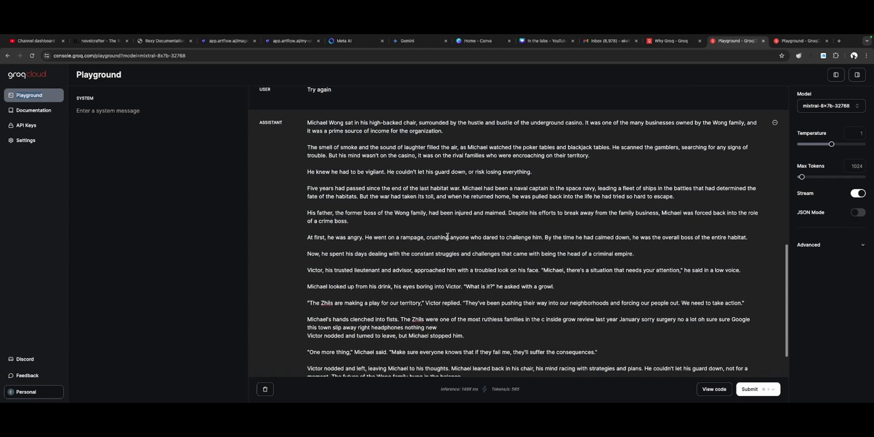
scroll(448, 235, "up", 2)
scroll(448, 235, "up", 10)
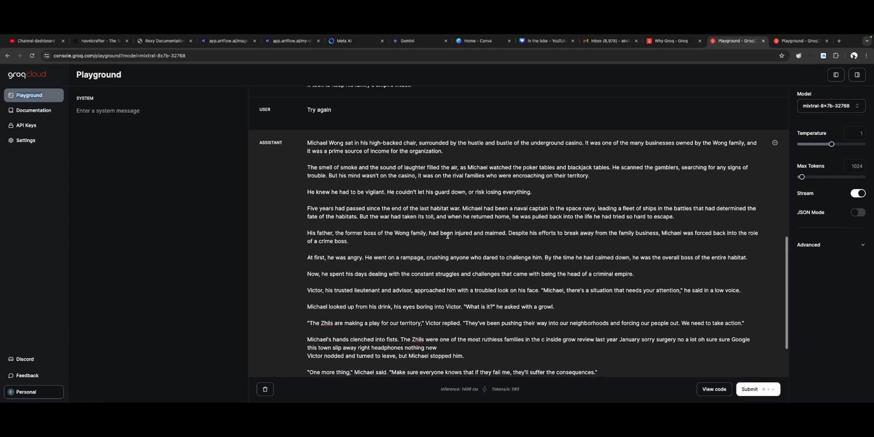
scroll(447, 235, "down", 15)
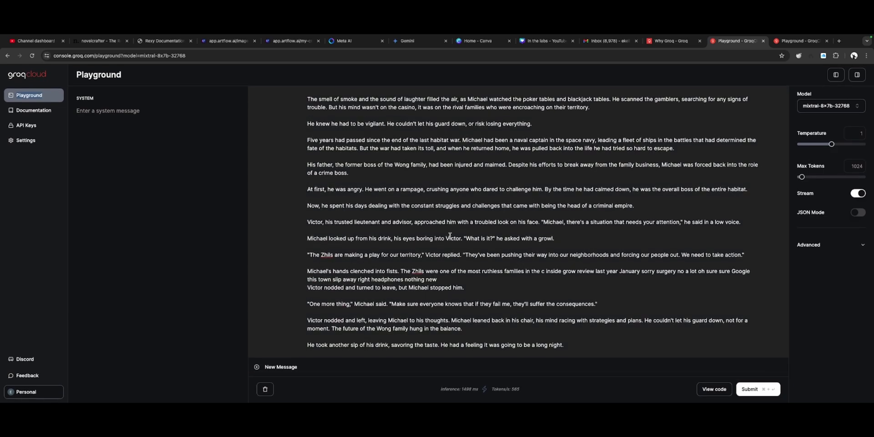
Go back to the crime boss prompt and read both generated stories in order through the end of the conversation
scroll(484, 221, "up", 15)
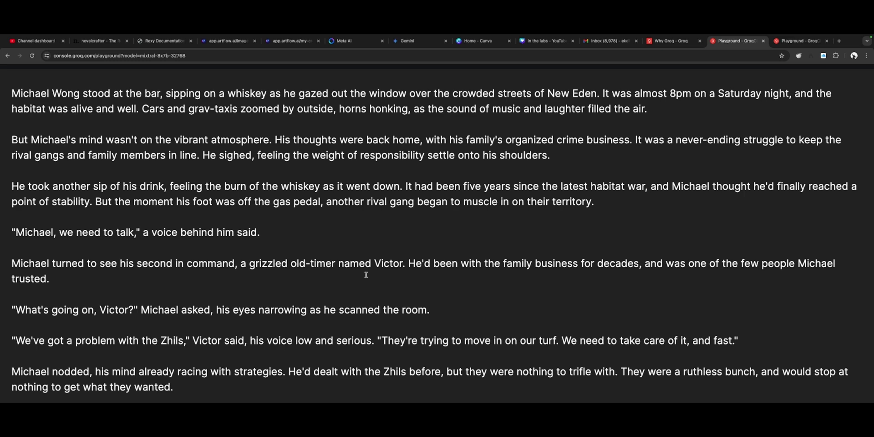
scroll(366, 275, "up", 4)
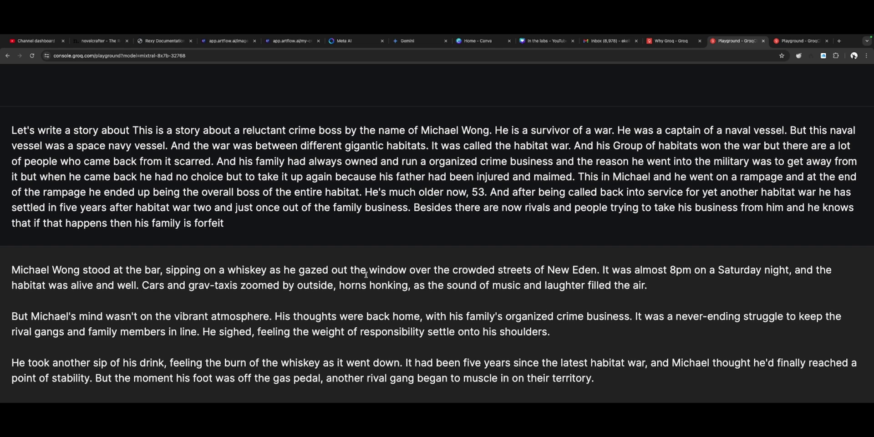
scroll(366, 275, "down", 20)
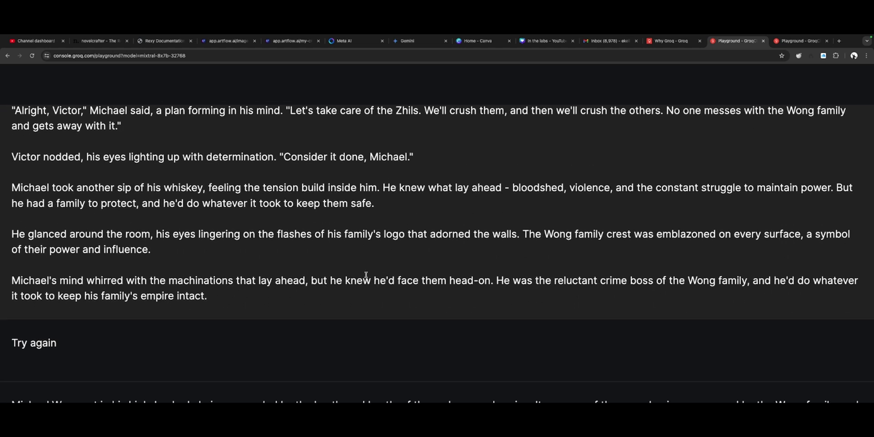
scroll(366, 276, "down", 3)
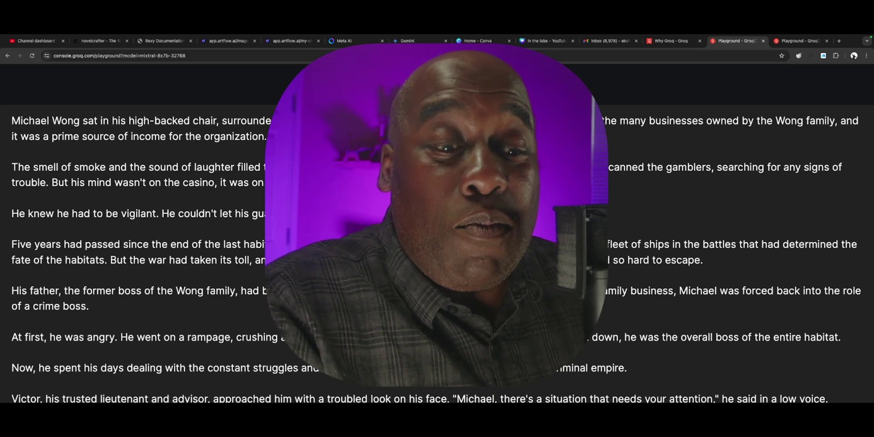
scroll(470, 213, "down", 6)
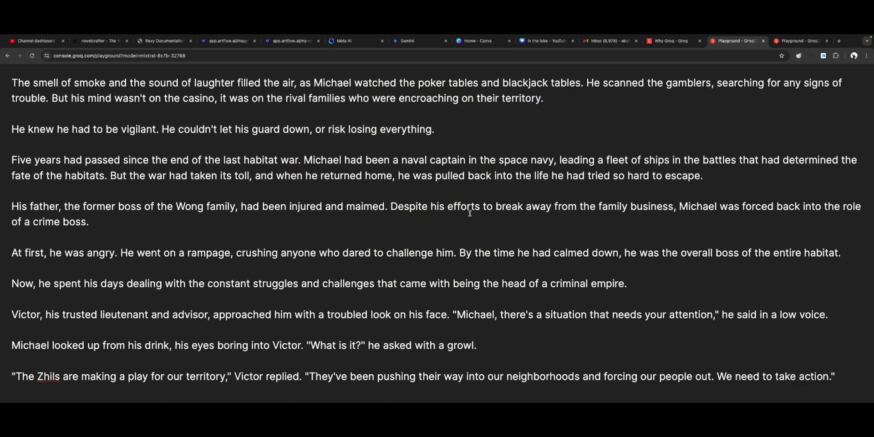
scroll(470, 213, "down", 2)
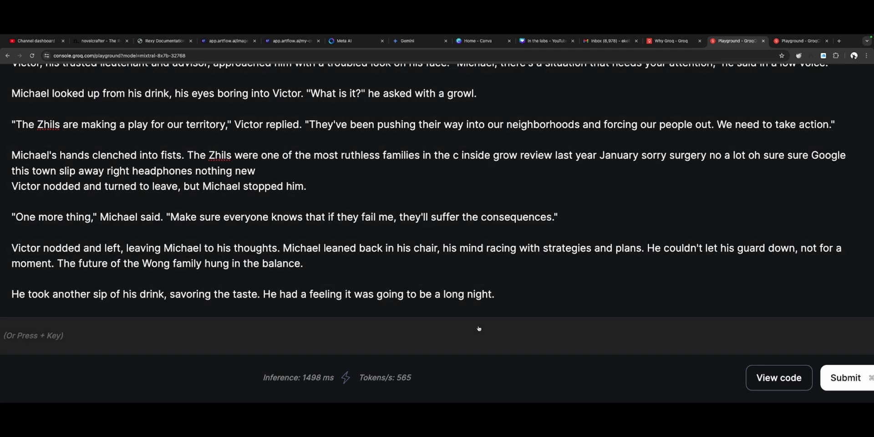
Add a new user message "Try again" to the crime boss conversation and submit it to mixtral-8x7b-32768
left_click(253, 337)
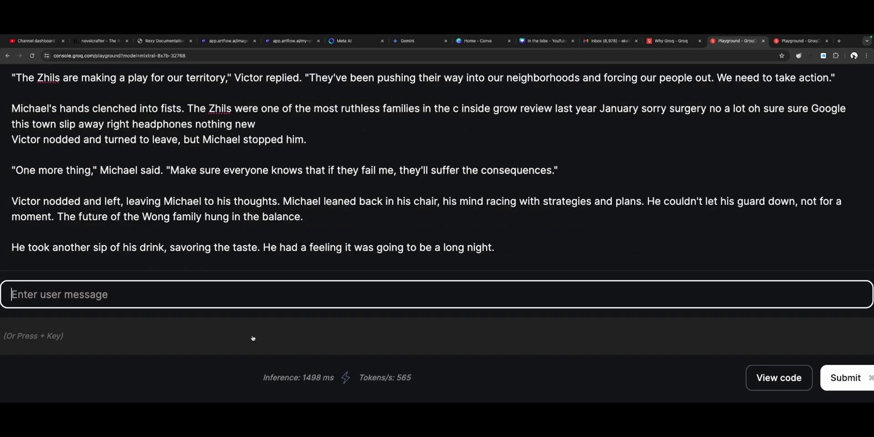
type("Try again")
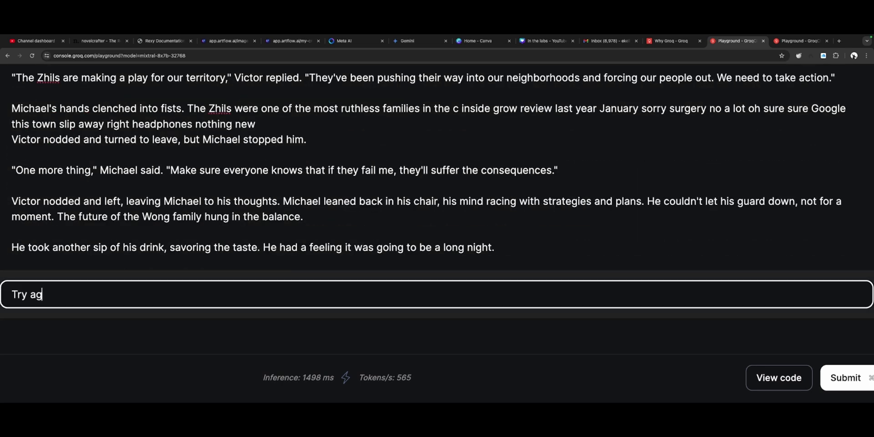
key("shift+Return")
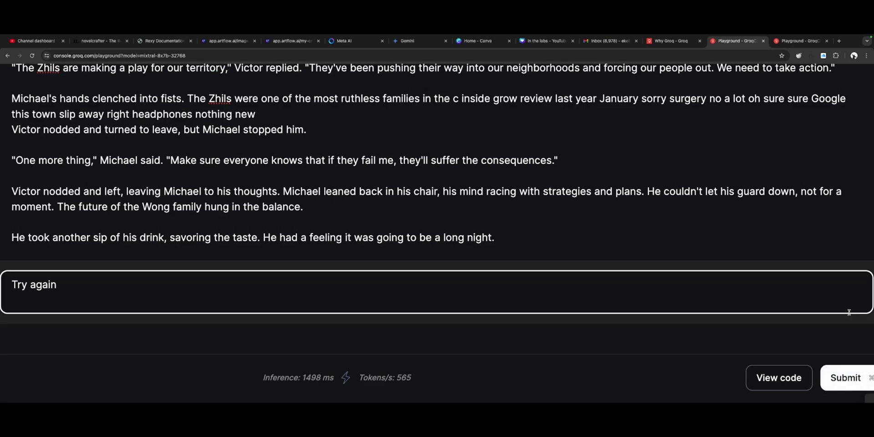
left_click(852, 378)
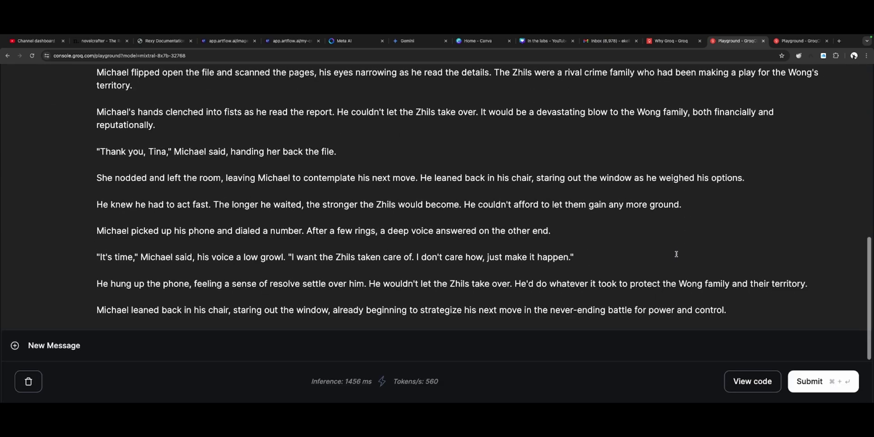
Go to the beginning of the newly generated third crime boss story and read its opening paragraphs
scroll(676, 254, "up", 8)
scroll(676, 254, "down", 3)
scroll(676, 254, "up", 2)
scroll(676, 254, "down", 1)
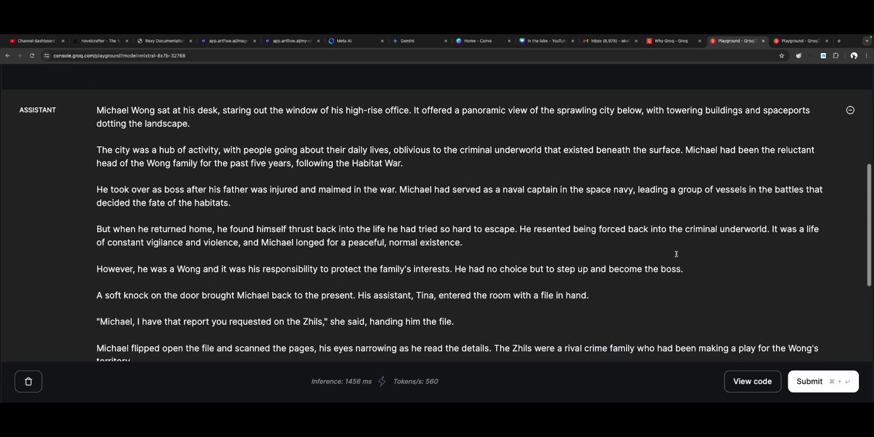